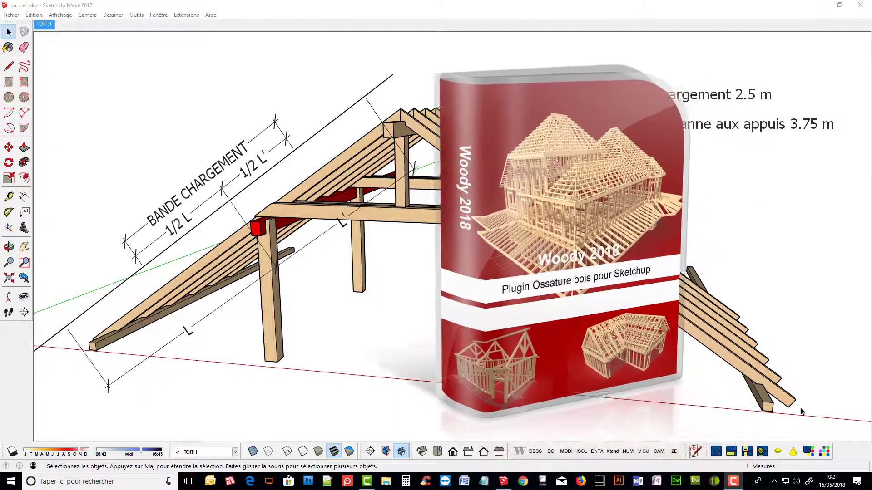
# Orbit up over the roof frame showing the 2.5 m load strip and 3.75 m span.
pyautogui.press('o')
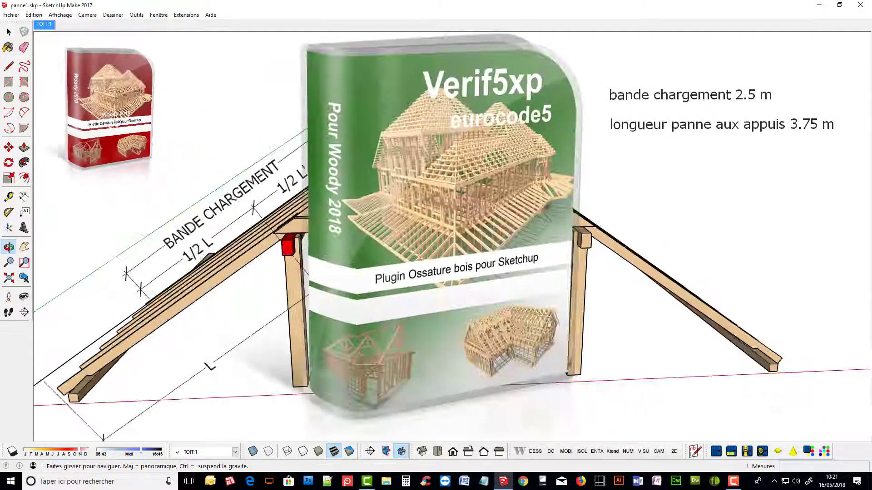
pyautogui.moveTo(488, 375); pyautogui.dragTo(540, 248)
pyautogui.press('space')
pyautogui.moveTo(539, 248)
pyautogui.mouseDown(button='middle')
pyautogui.moveTo(560, 340)
pyautogui.moveTo(524, 347)
pyautogui.mouseUp(button='middle')
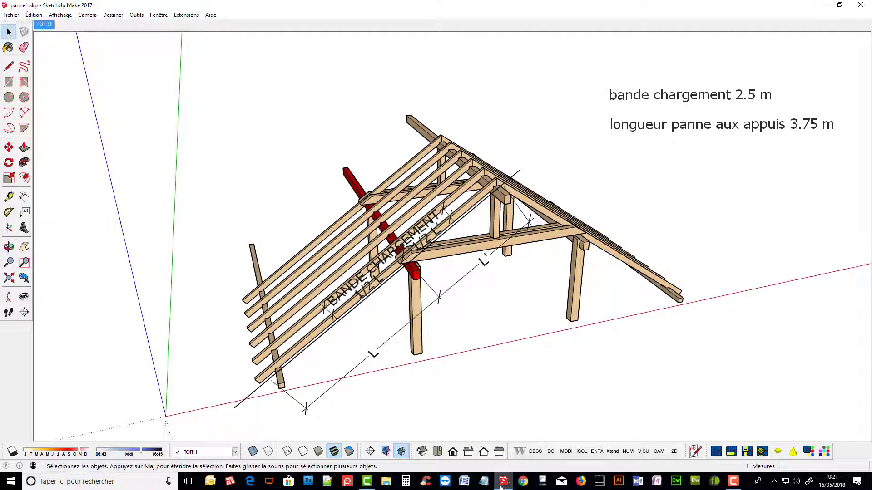
# Load the Charpente > Pannes prepared sheet '4A PANNE APLOMB TOITURE' from Woody's V tab.
pyautogui.click(520, 453)
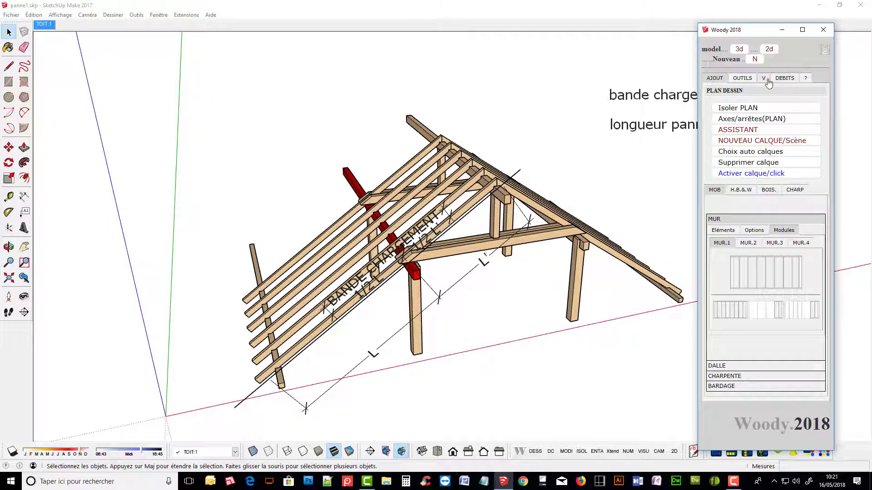
pyautogui.click(767, 81)
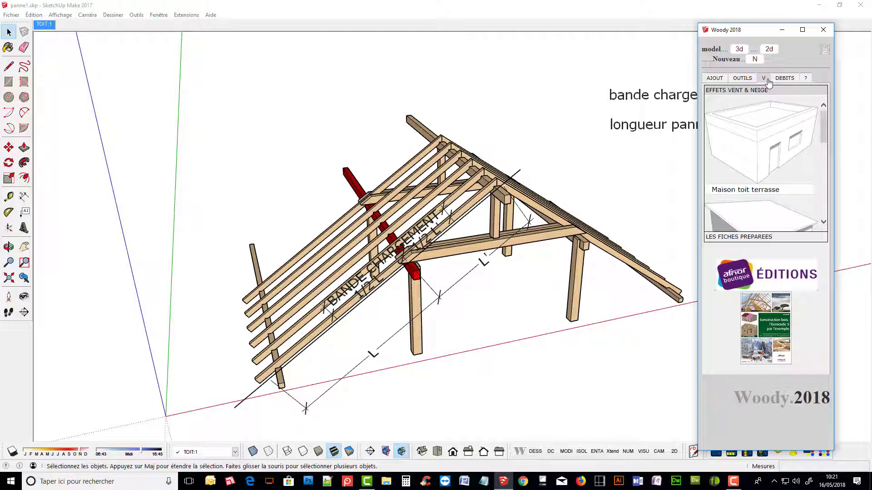
pyautogui.click(747, 238)
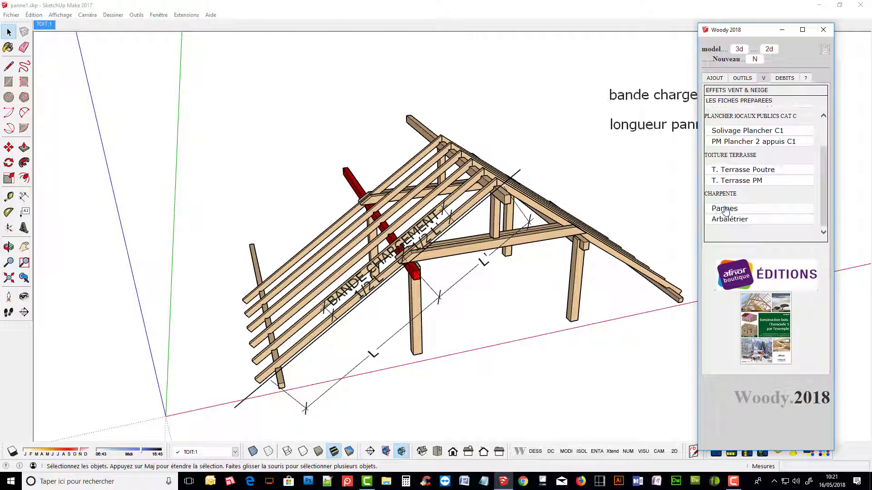
pyautogui.click(725, 210)
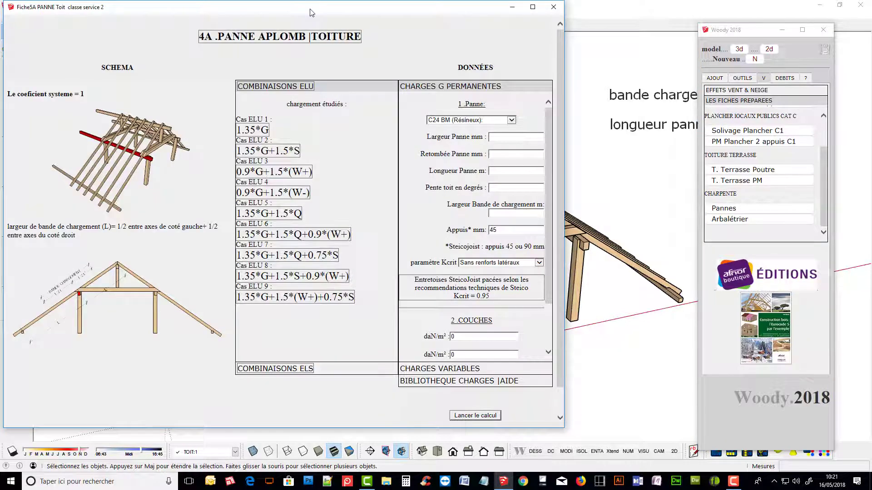
# Set the purlin timber grade to C24 BM (Résineux) softwood.
pyautogui.moveTo(312, 13); pyautogui.dragTo(413, 21)
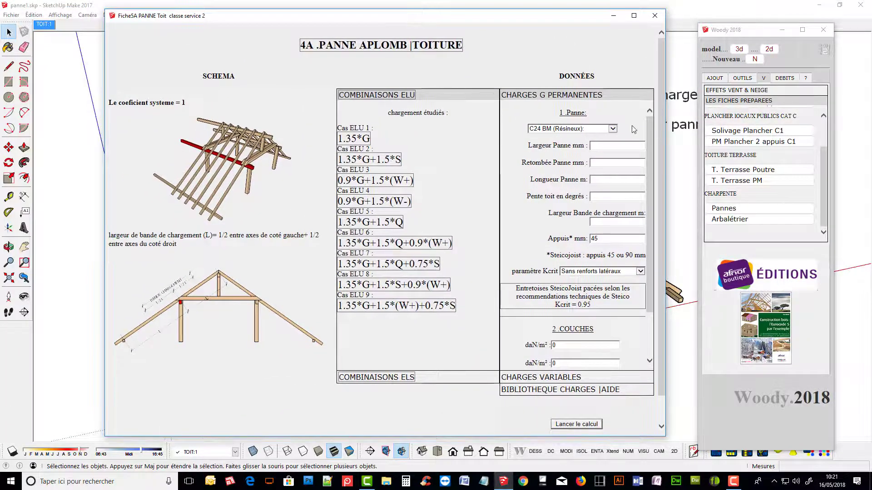
pyautogui.click(613, 130)
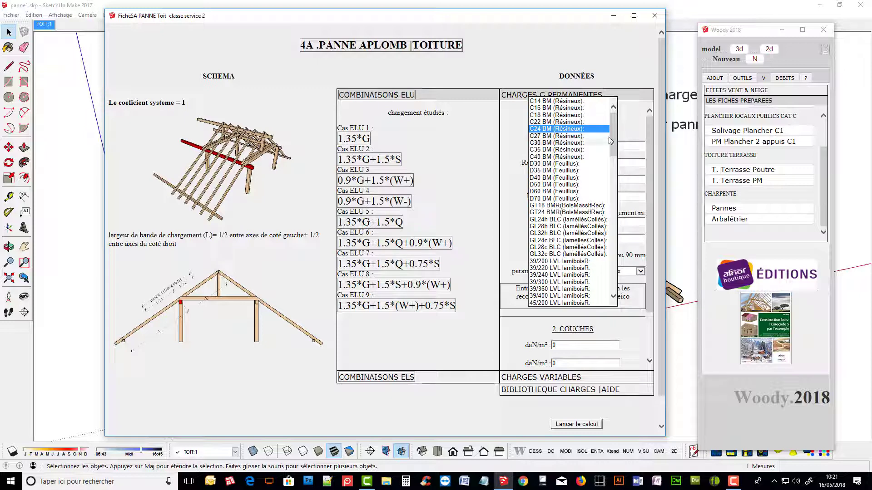
pyautogui.click(570, 129)
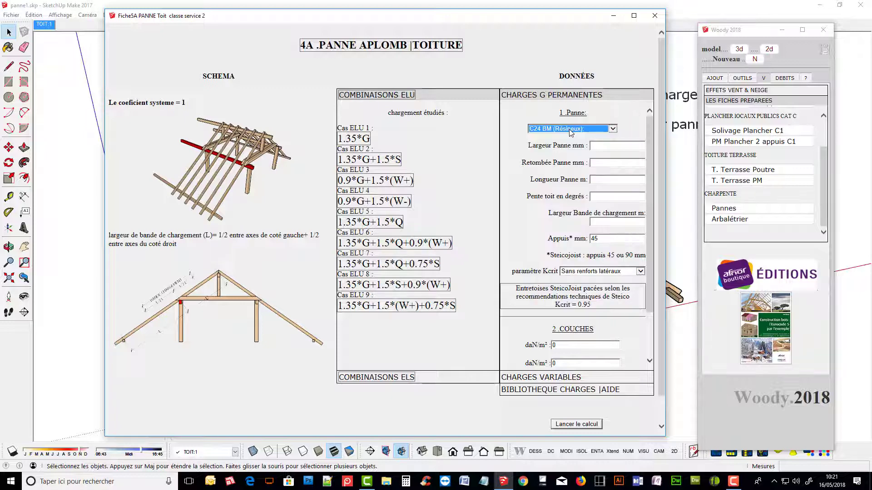
# Enter a 140 mm Largeur and 200 mm Retombée after checking the beam size in the model.
pyautogui.click(599, 144)
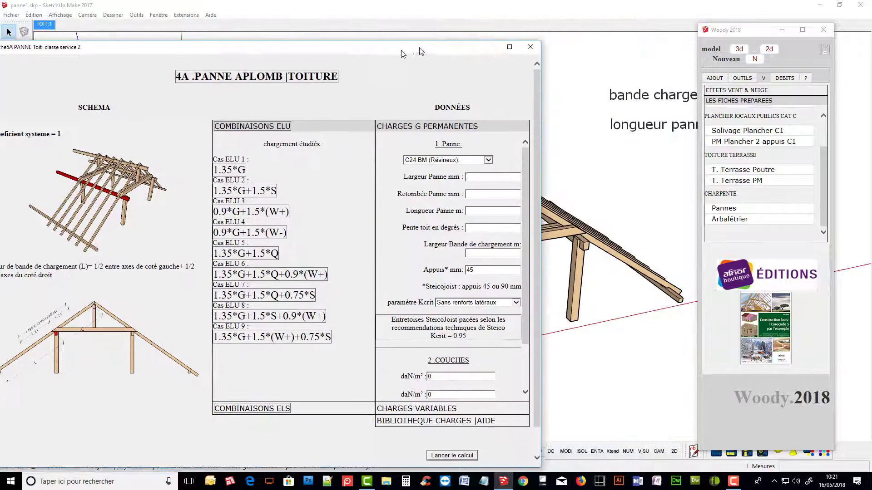
pyautogui.moveTo(545, 16); pyautogui.dragTo(249, 41)
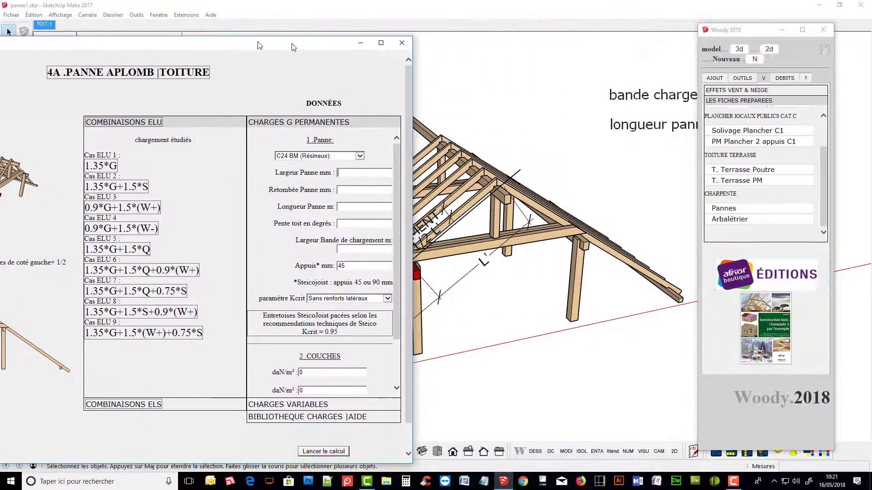
pyautogui.click(646, 454)
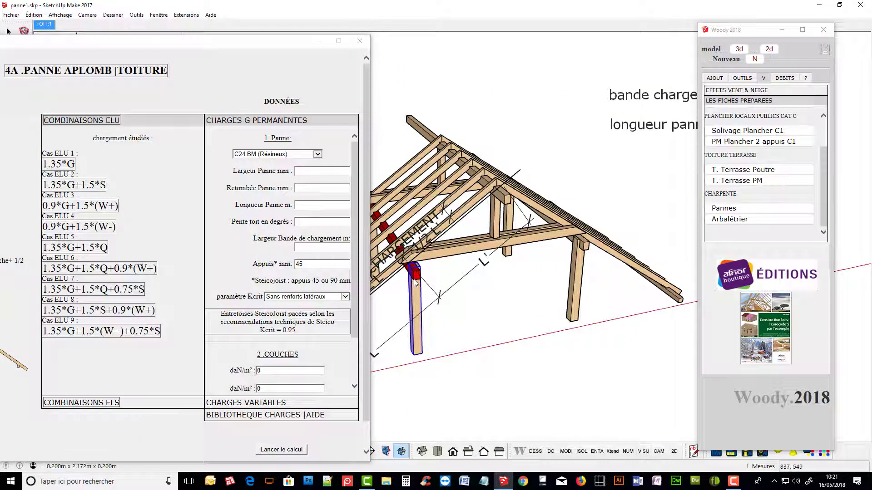
pyautogui.moveTo(476, 205)
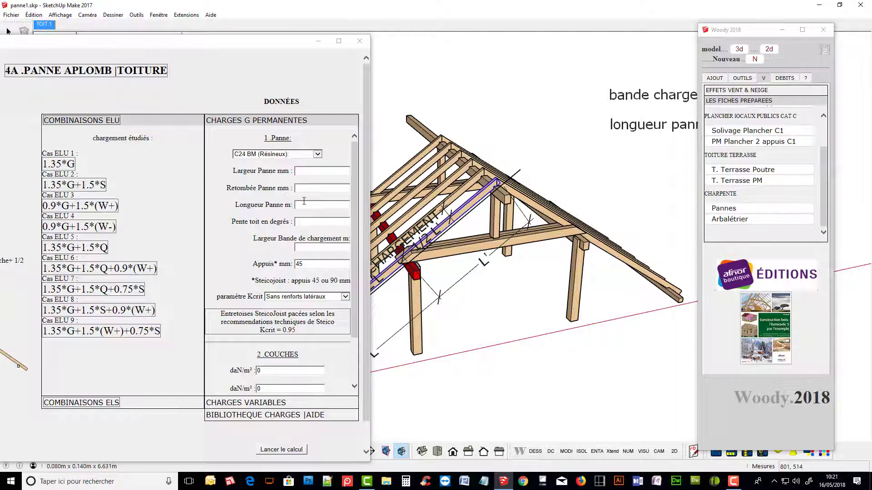
pyautogui.click(303, 172)
pyautogui.write('200')
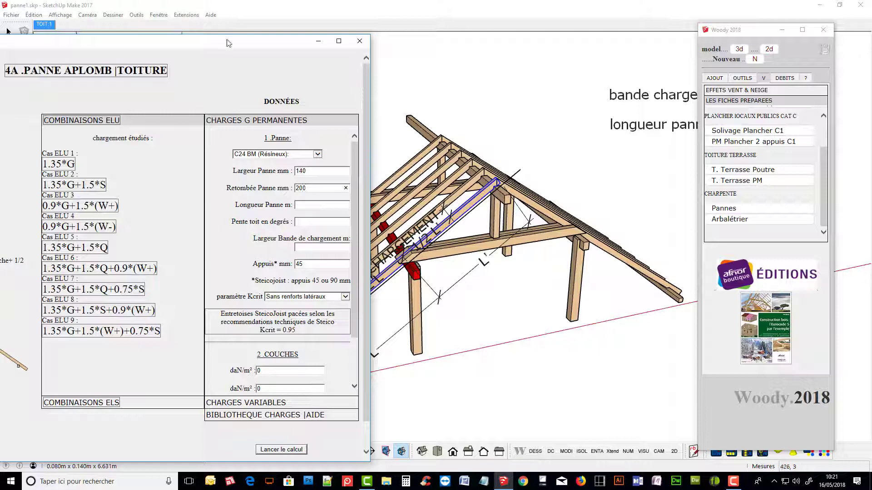
pyautogui.moveTo(229, 44); pyautogui.dragTo(439, 10)
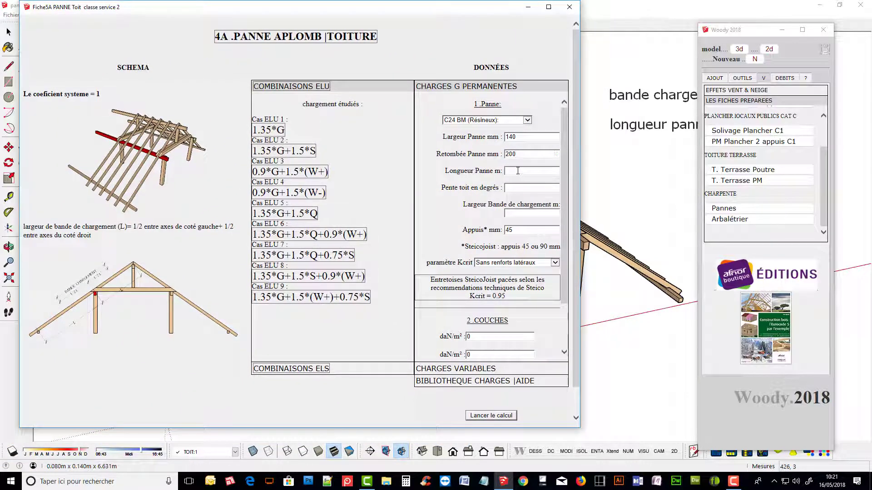
# Fill in a 3.75 m length, 35° slope, 2.5 m load strip and 100 mm bearings.
pyautogui.write('2.5')
pyautogui.moveTo(518, 231); pyautogui.dragTo(509, 230)
pyautogui.write('100')
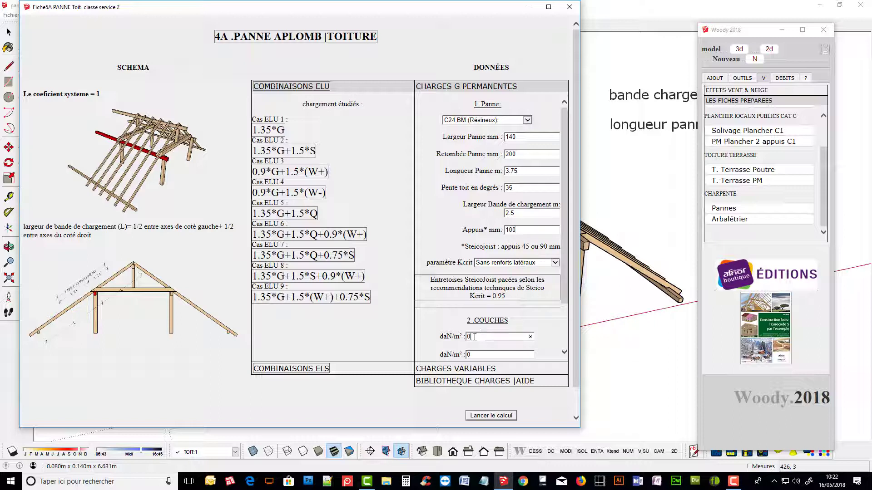
pyautogui.scroll(-2, 475, 336)
# Enter 45 and 8 daN/m² permanent load layers under COUCHES.
pyautogui.scroll(-1, 476, 277)
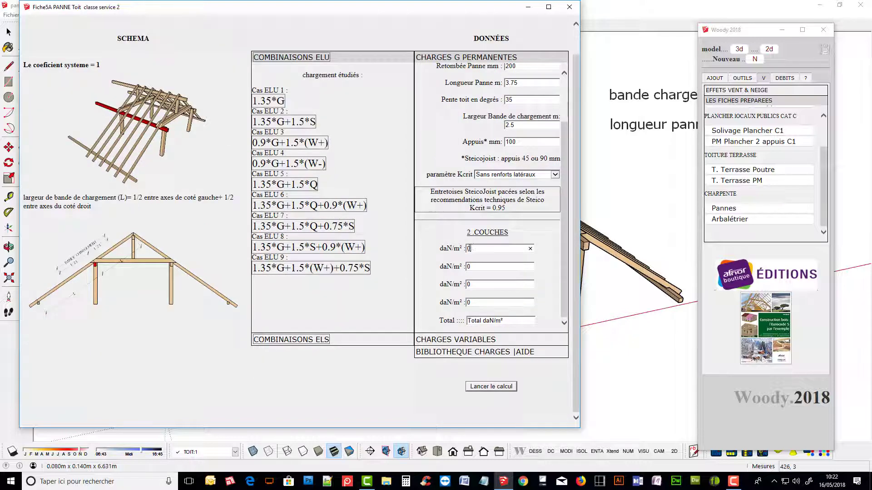
pyautogui.write('45')
pyautogui.press('Tab')
pyautogui.write('8')
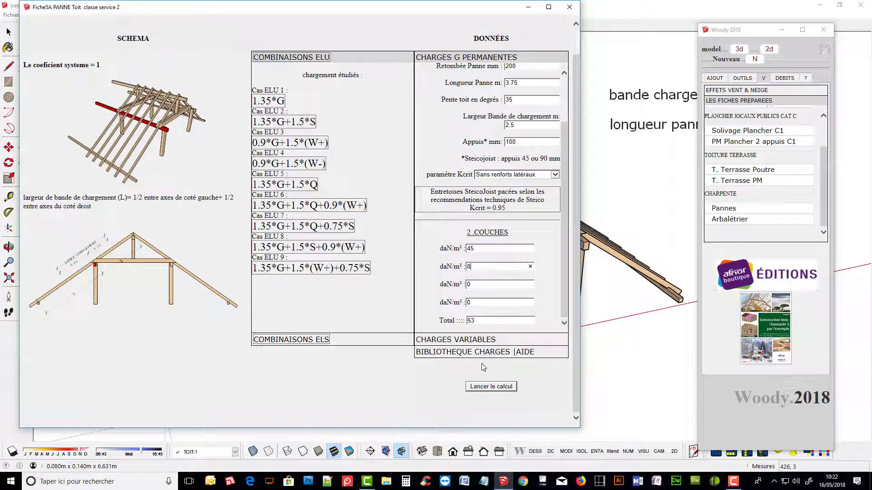
pyautogui.click(472, 341)
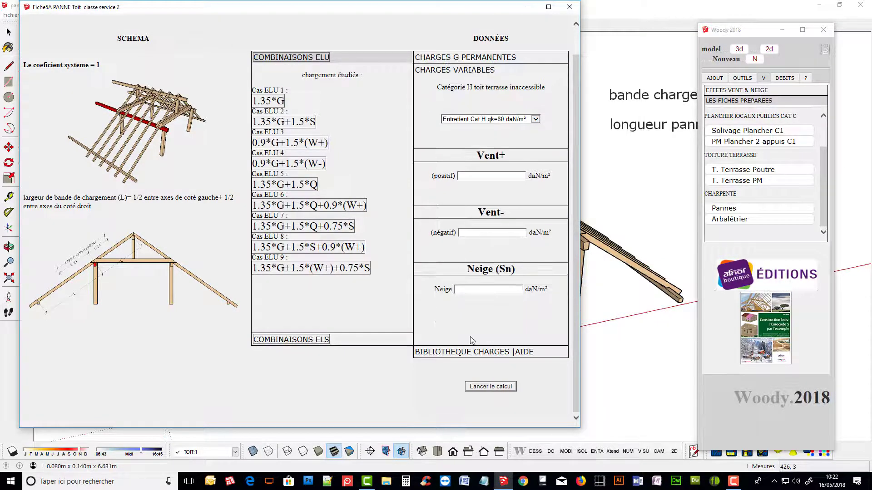
# Choose the Entretient Cat H Qk=150 maintenance load and list Woody's wind and snow sheets.
pyautogui.click(535, 120)
pyautogui.click(523, 127)
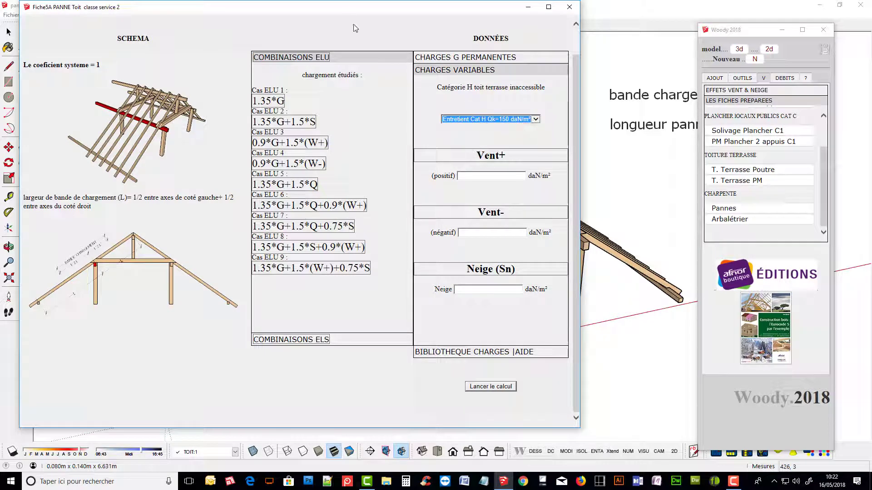
pyautogui.moveTo(338, 11); pyautogui.dragTo(445, 39)
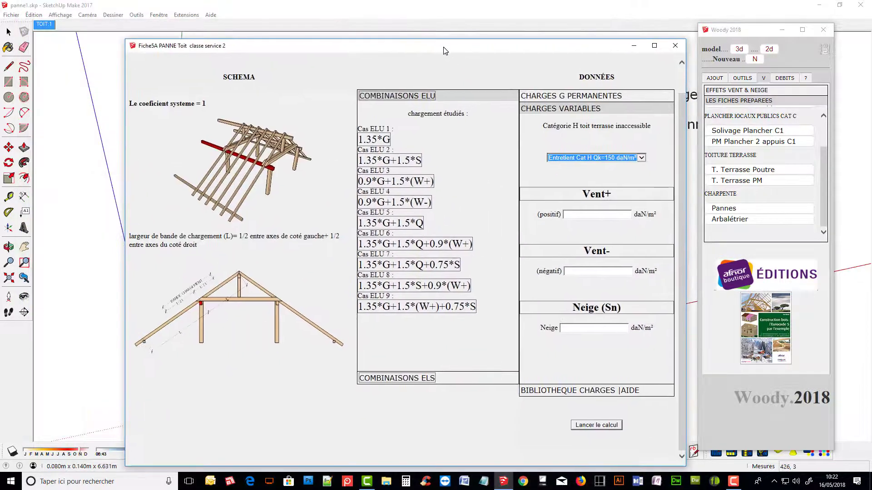
pyautogui.click(737, 91)
pyautogui.scroll(-3, 742, 177)
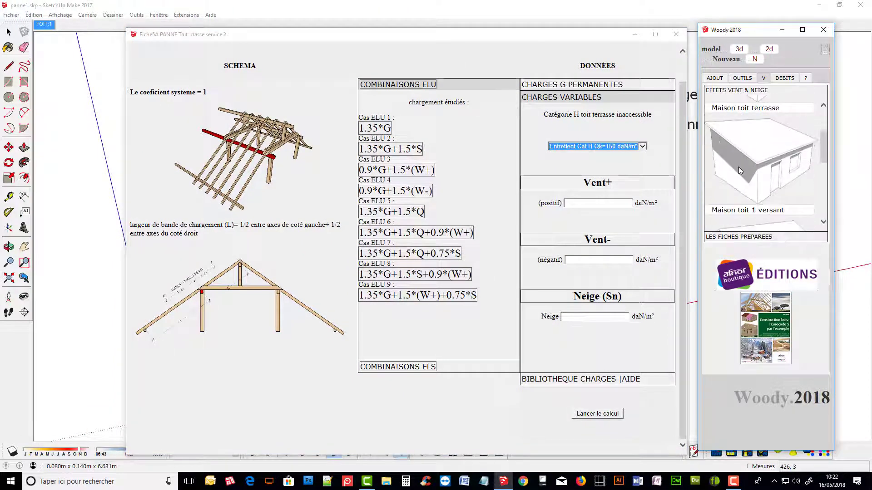
# Start the two-slope roof wind study with 88 Vosges location and IIIa Bocage terrain.
pyautogui.click(745, 212)
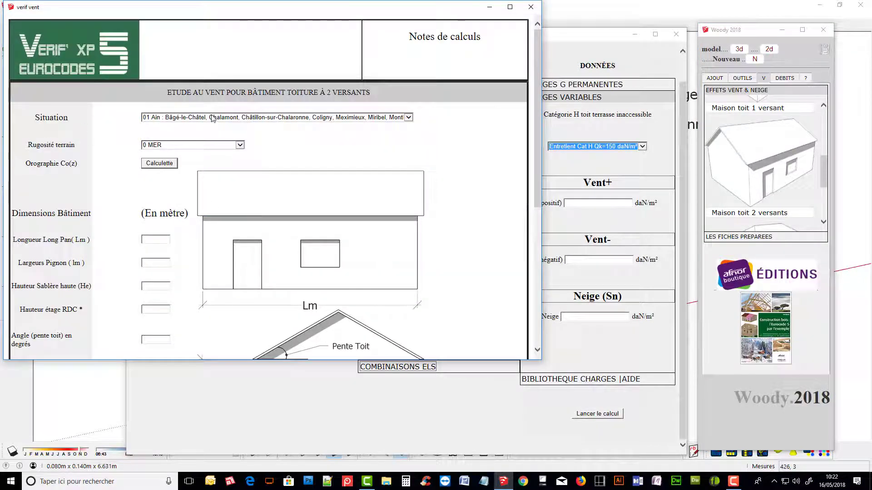
pyautogui.click(212, 118)
pyautogui.scroll(-3, 274, 232)
pyautogui.scroll(-3, 274, 235)
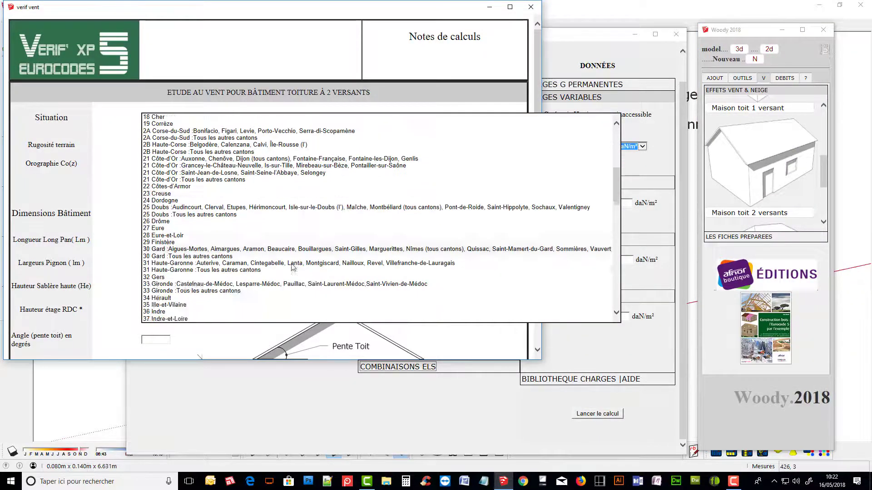
pyautogui.scroll(-3, 279, 245)
pyautogui.scroll(-3, 288, 268)
pyautogui.scroll(-3, 291, 275)
pyautogui.scroll(-4, 291, 274)
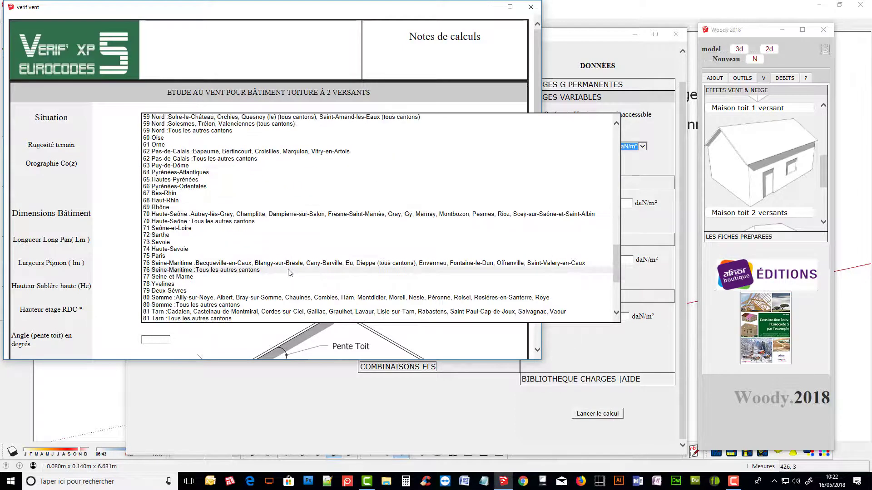
pyautogui.scroll(-3, 290, 273)
pyautogui.scroll(-3, 290, 271)
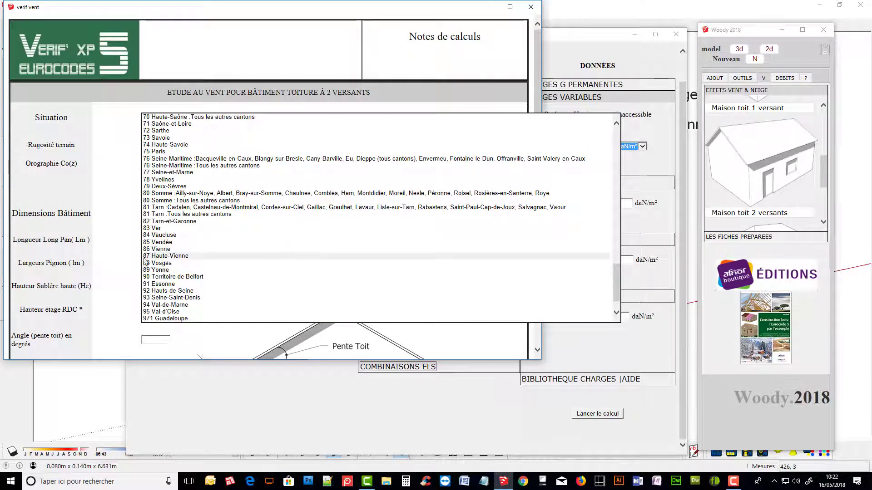
pyautogui.click(157, 264)
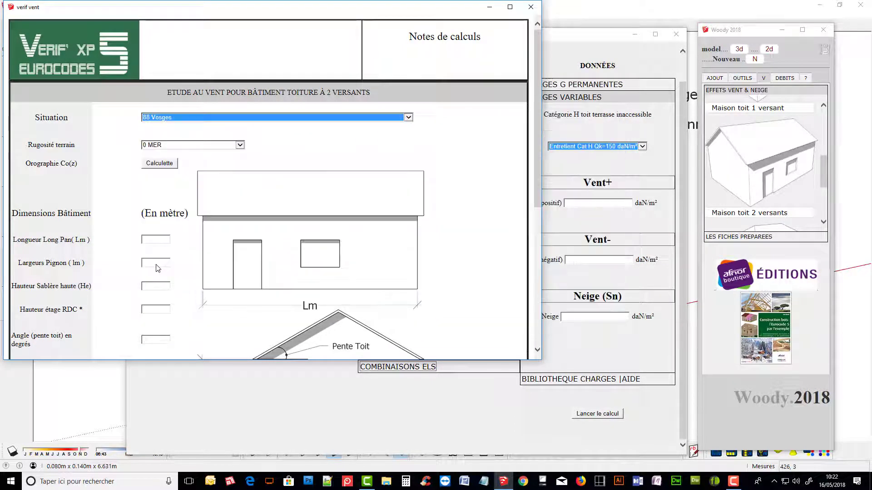
pyautogui.click(162, 145)
pyautogui.click(172, 164)
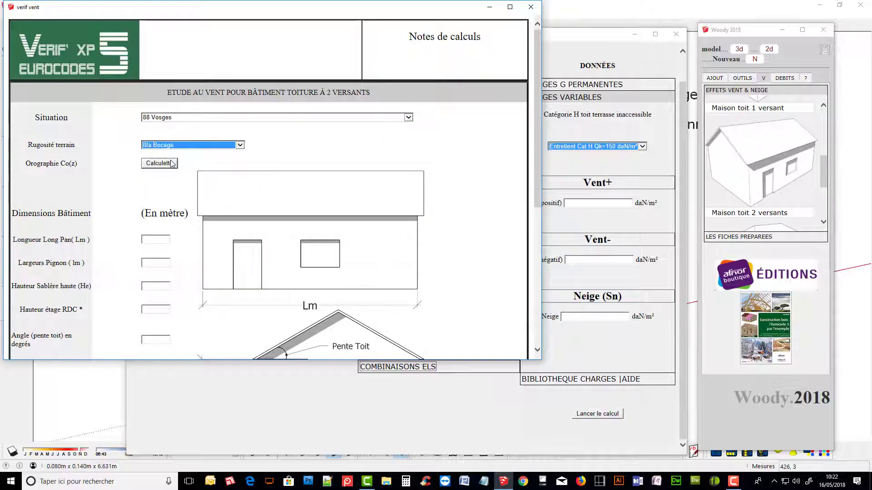
# Enter the 11 × 8.5 m, 3 m, 35° house dimensions and run the wind calculation.
pyautogui.scroll(-3, 193, 202)
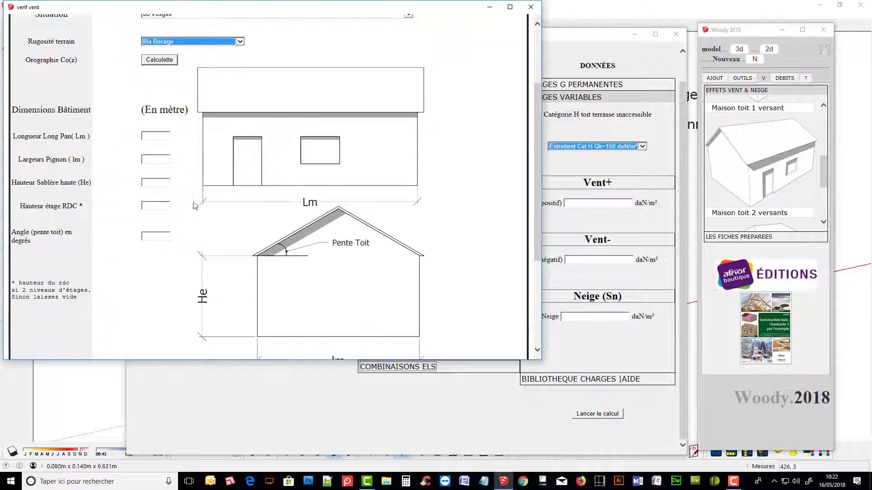
pyautogui.click(150, 136)
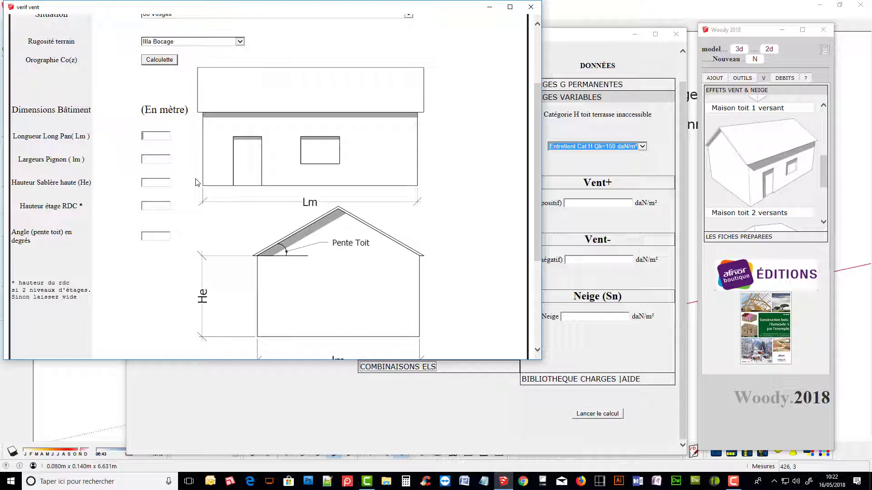
pyautogui.write('11')
pyautogui.scroll(-3, 227, 185)
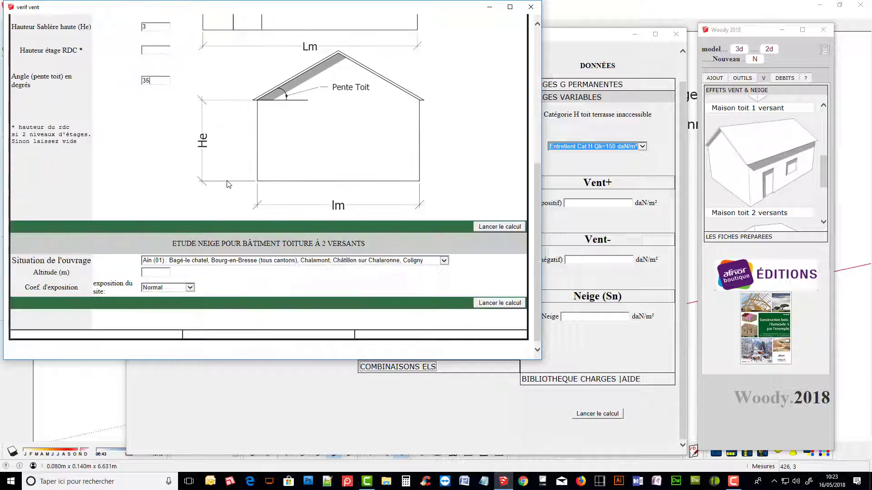
pyautogui.click(497, 222)
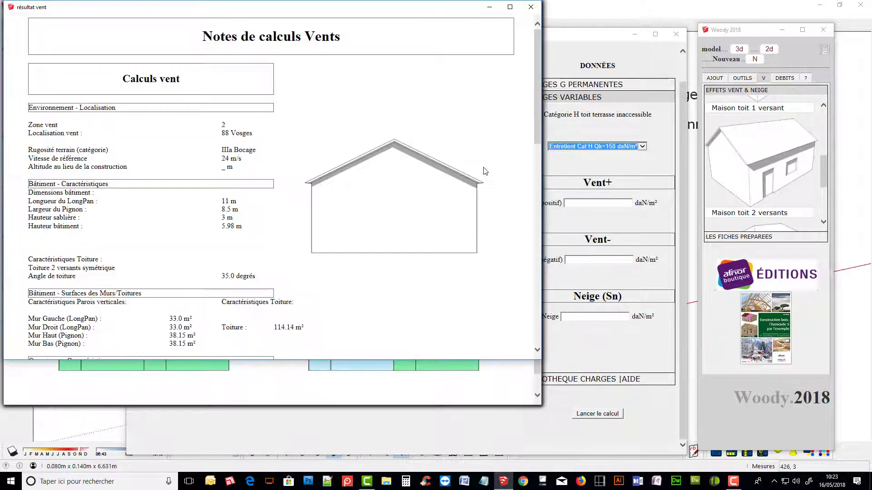
# Read the wind report and enter 44.41 daN/m² pressure in Vent+.
pyautogui.scroll(-3, 485, 172)
pyautogui.scroll(-2, 484, 171)
pyautogui.scroll(-8, 485, 171)
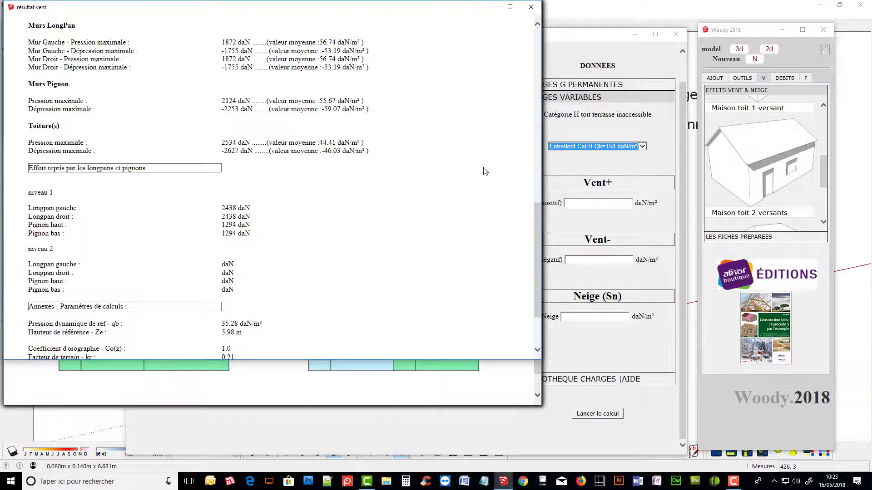
pyautogui.scroll(1, 485, 171)
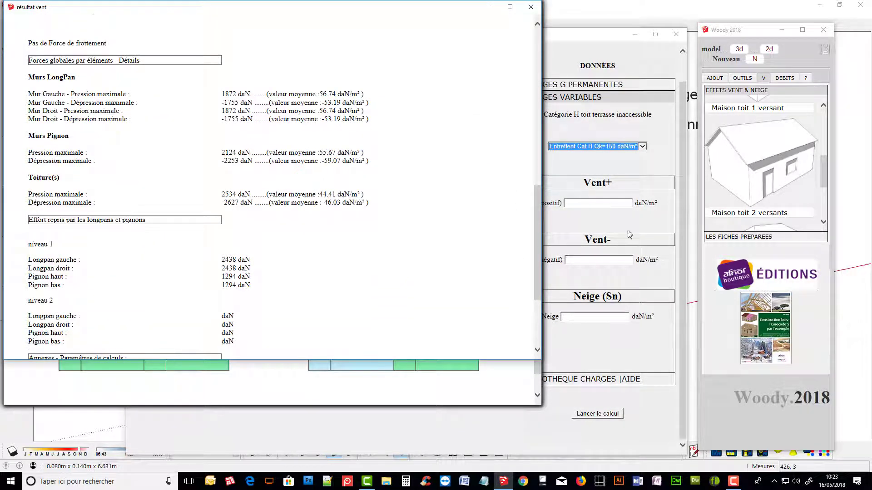
pyautogui.click(583, 207)
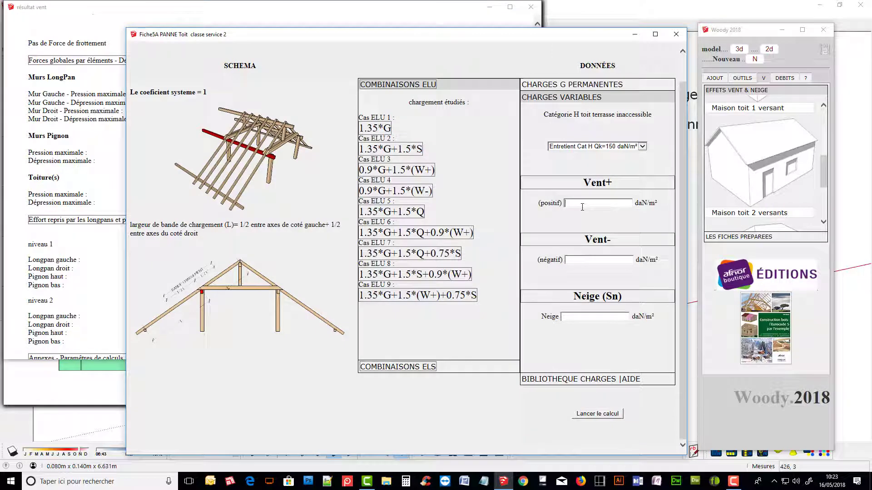
pyautogui.write('44.41')
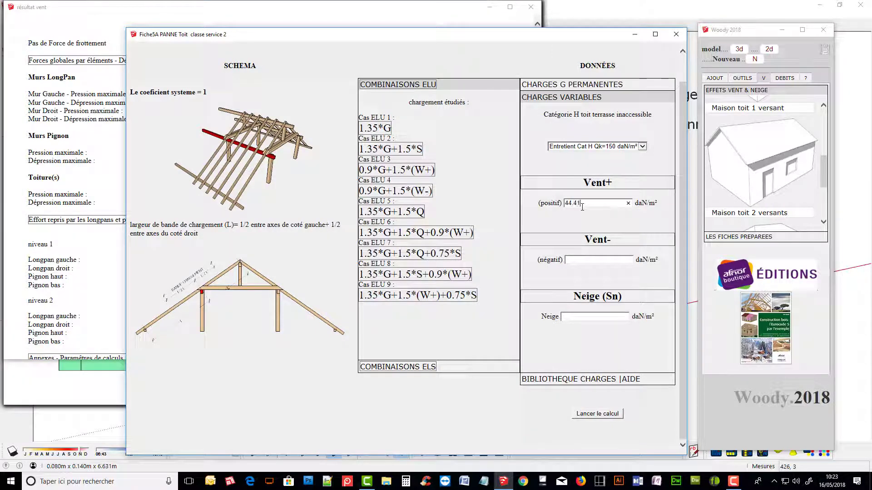
pyautogui.click(105, 168)
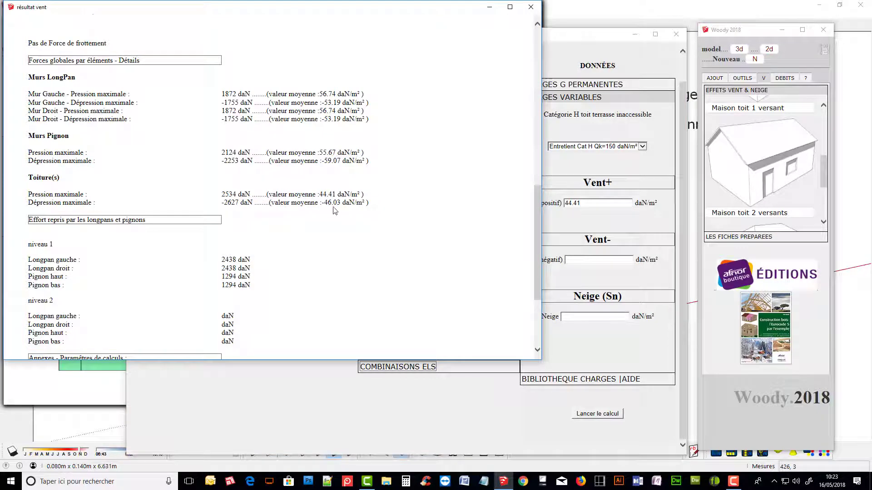
# Enter -46.03 daN/m² suction in Vent- from the wind report.
pyautogui.click(579, 260)
pyautogui.write('-46')
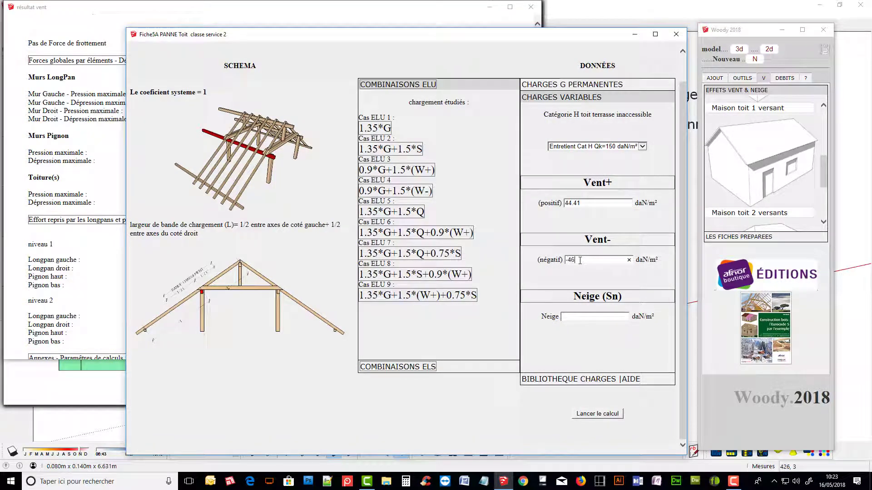
pyautogui.write('.03')
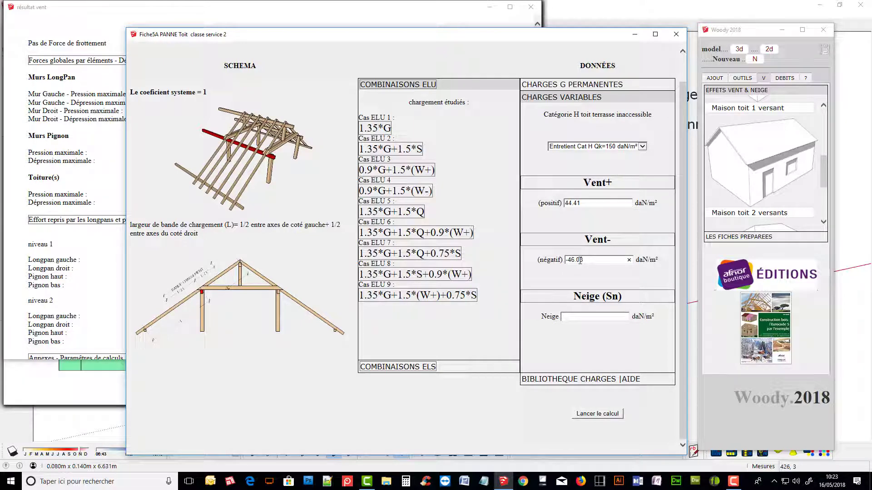
pyautogui.click(94, 180)
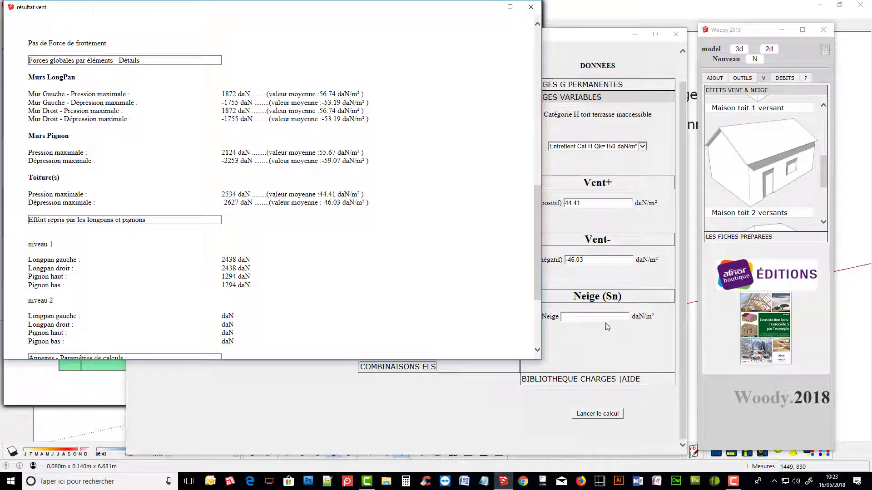
pyautogui.scroll(-2, 300, 287)
pyautogui.scroll(-2, 300, 287)
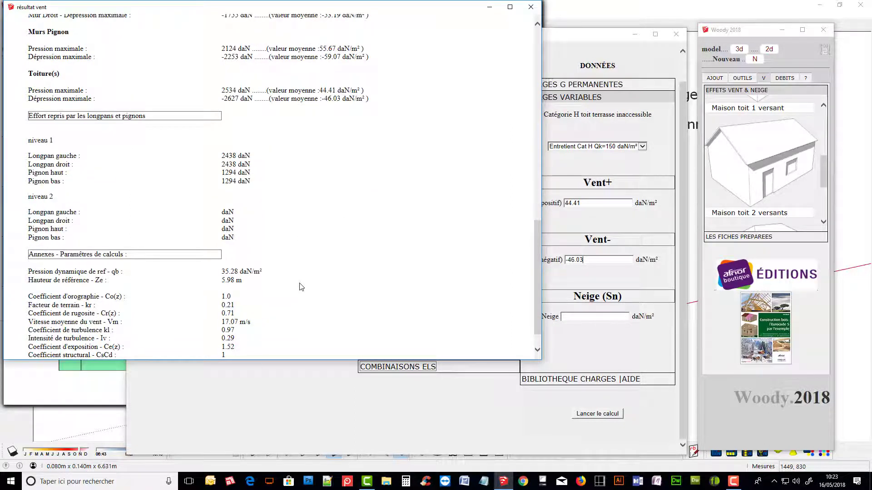
# Close the résultat vent report and the Résultats Graphiques window.
pyautogui.click(532, 10)
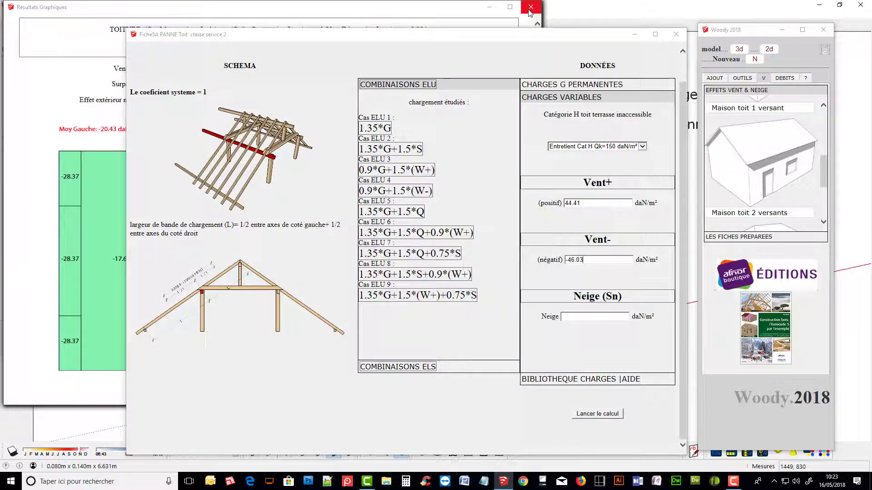
pyautogui.click(532, 10)
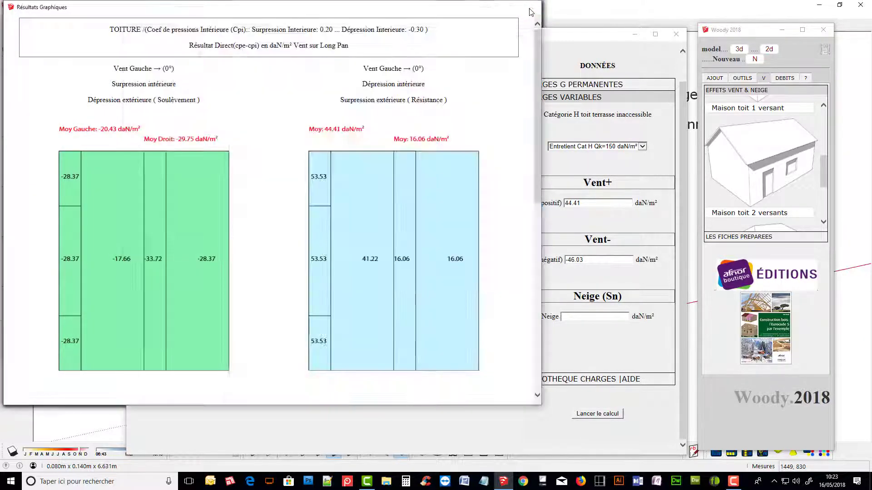
pyautogui.click(531, 11)
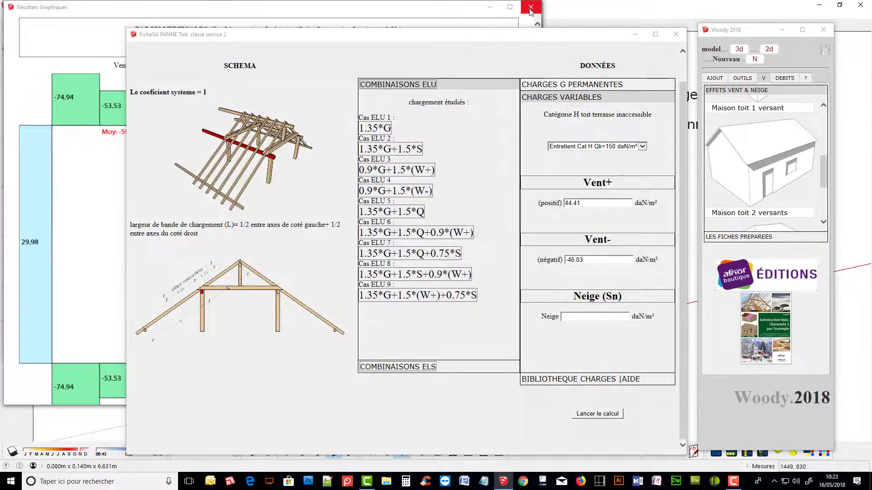
pyautogui.click(531, 10)
pyautogui.click(530, 10)
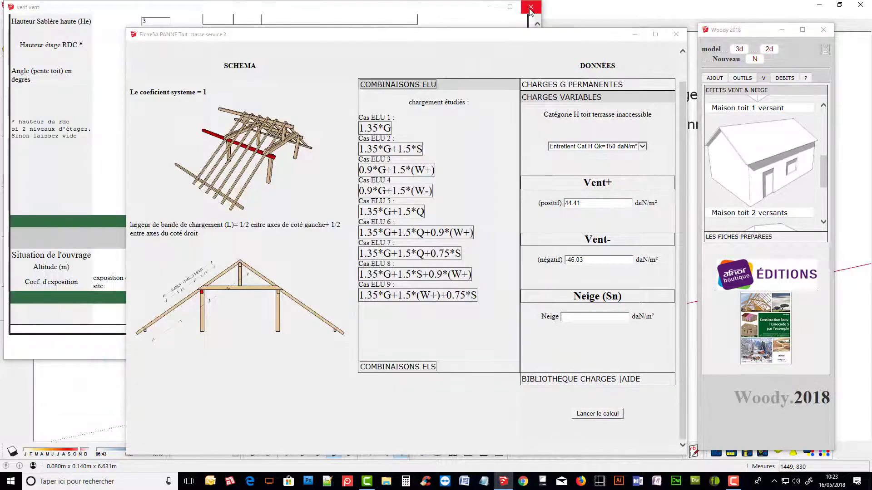
# Set the snow study location to Vosges (88) : Tous les autres.
pyautogui.click(98, 141)
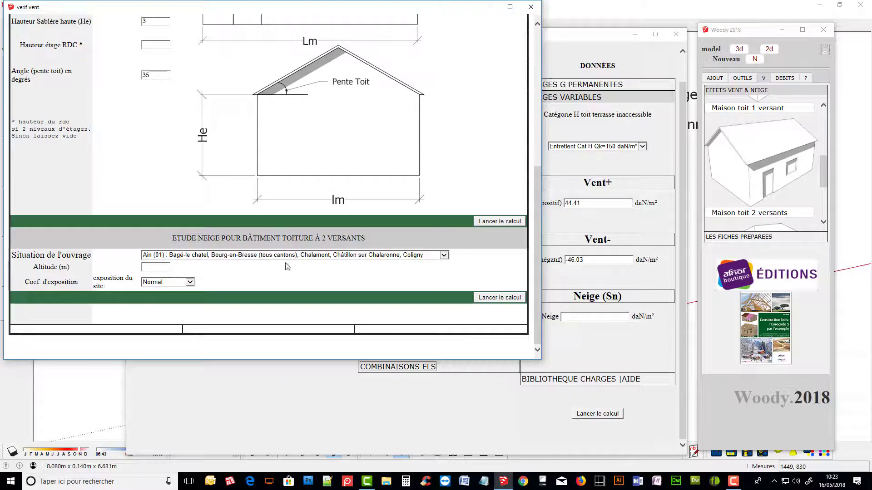
pyautogui.click(389, 255)
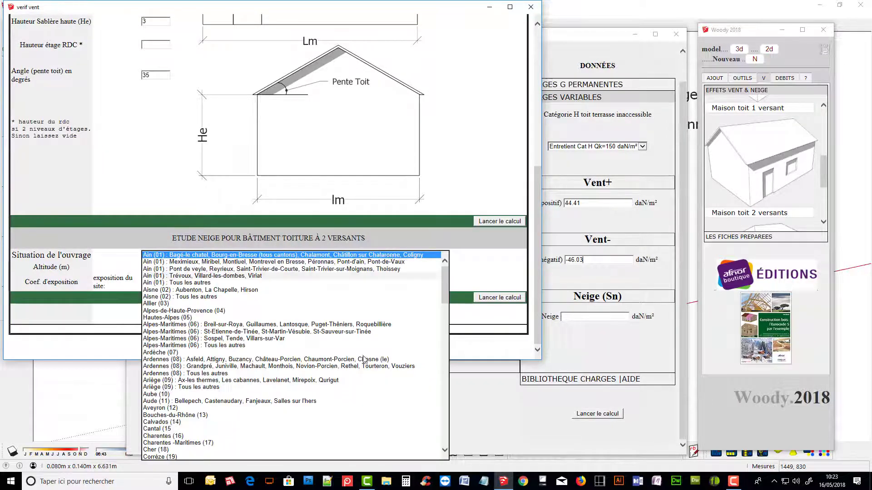
pyautogui.scroll(-3, 363, 349)
pyautogui.scroll(-4, 363, 351)
pyautogui.scroll(-2, 362, 355)
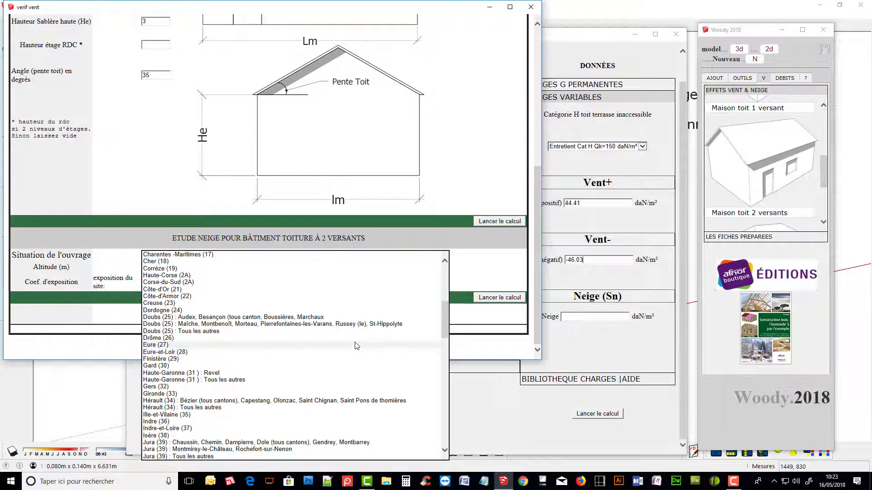
pyautogui.scroll(-4, 361, 354)
pyautogui.scroll(-3, 359, 351)
pyautogui.scroll(-3, 356, 349)
pyautogui.scroll(-6, 357, 349)
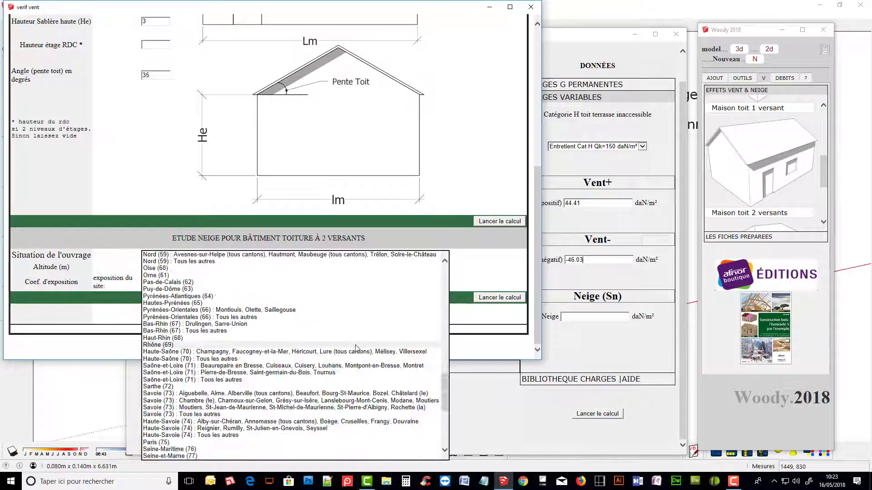
pyautogui.scroll(-6, 356, 349)
pyautogui.scroll(-6, 357, 349)
pyautogui.scroll(-1, 356, 349)
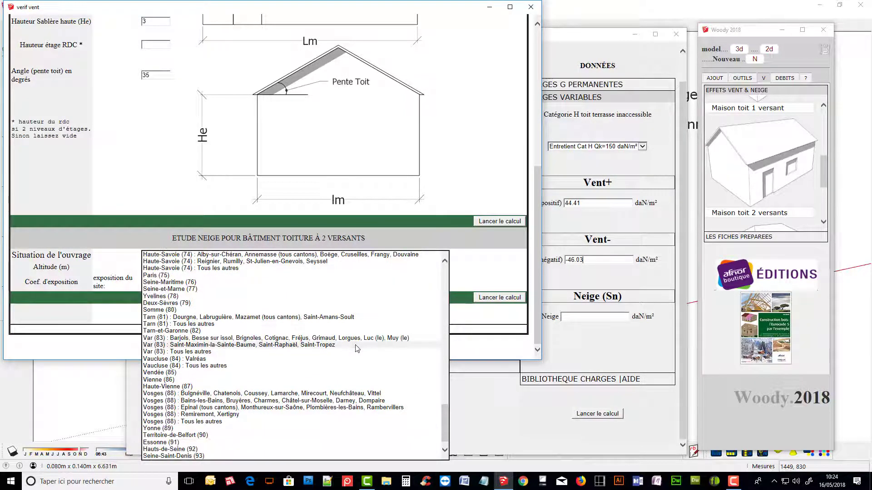
pyautogui.click(167, 422)
# Enter a 350 m altitude and run the snow calculation, giving 53.33 daN/m².
pyautogui.click(150, 267)
pyautogui.write('350')
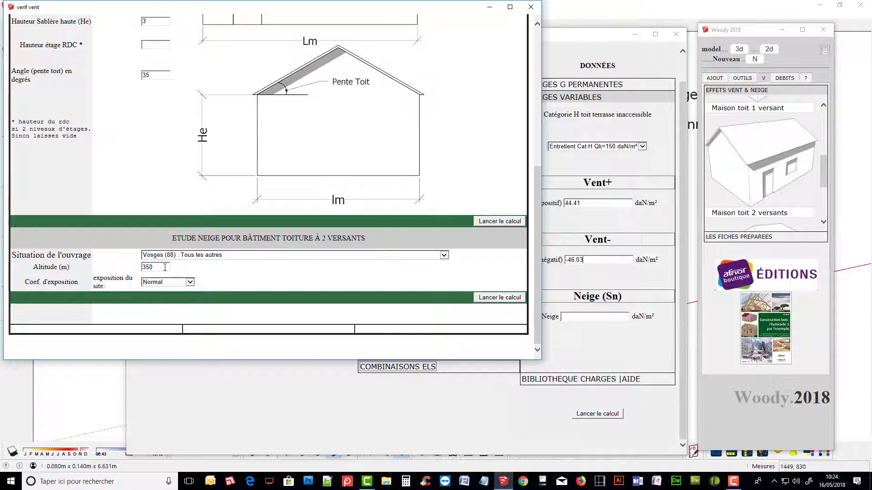
pyautogui.click(513, 301)
pyautogui.scroll(-4, 357, 176)
pyautogui.scroll(-3, 356, 178)
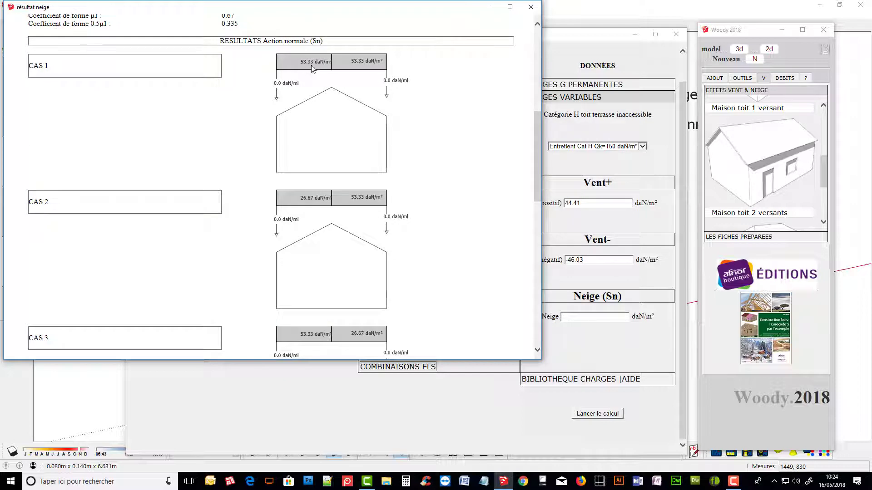
# Enter 53.33 daN/m² in Neige and close the résultat neige and verif vent windows.
pyautogui.click(586, 316)
pyautogui.write('53.33')
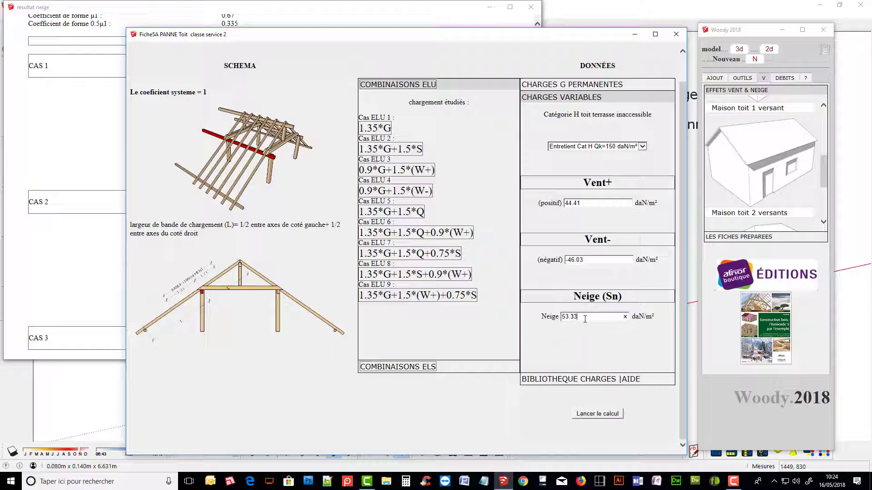
pyautogui.click(103, 171)
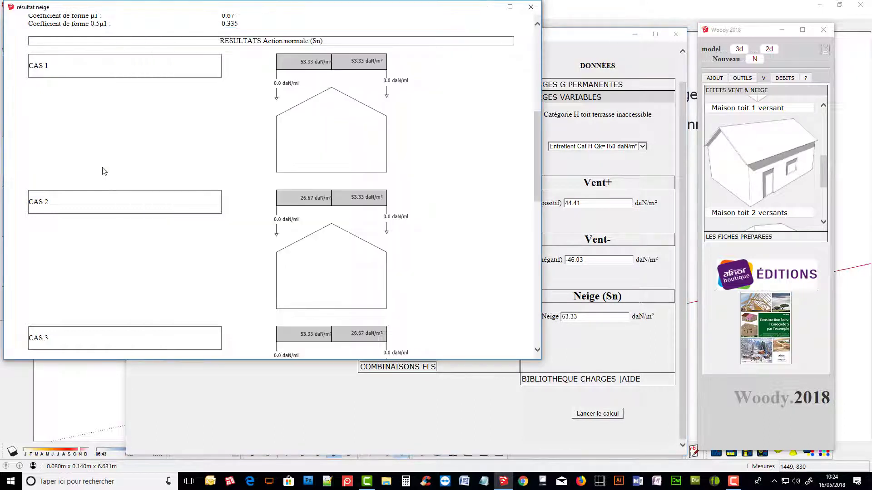
pyautogui.click(529, 8)
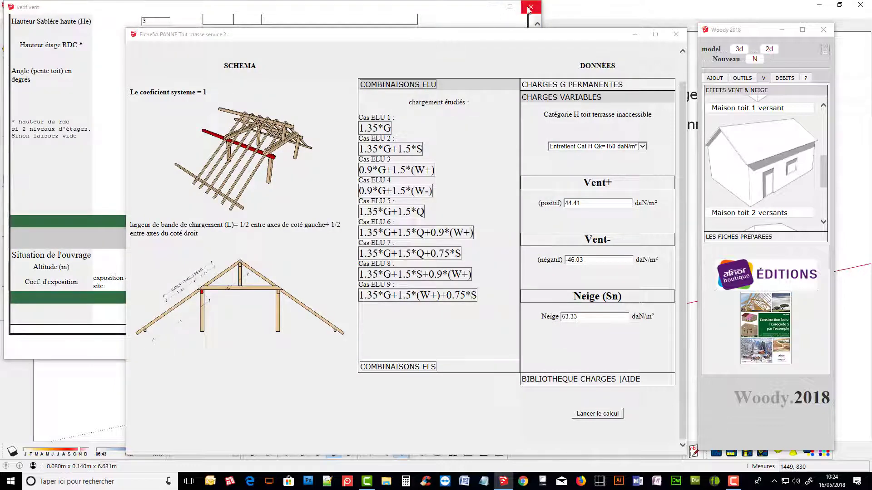
pyautogui.click(529, 7)
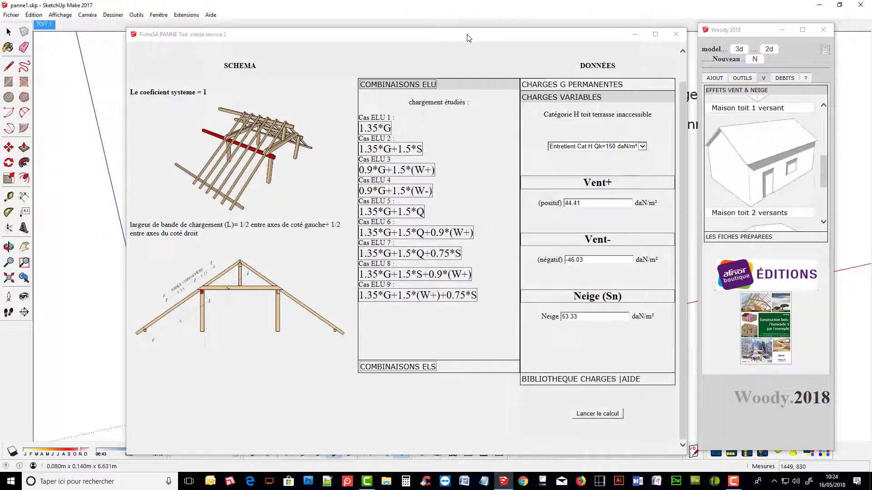
pyautogui.moveTo(468, 36); pyautogui.dragTo(403, 12)
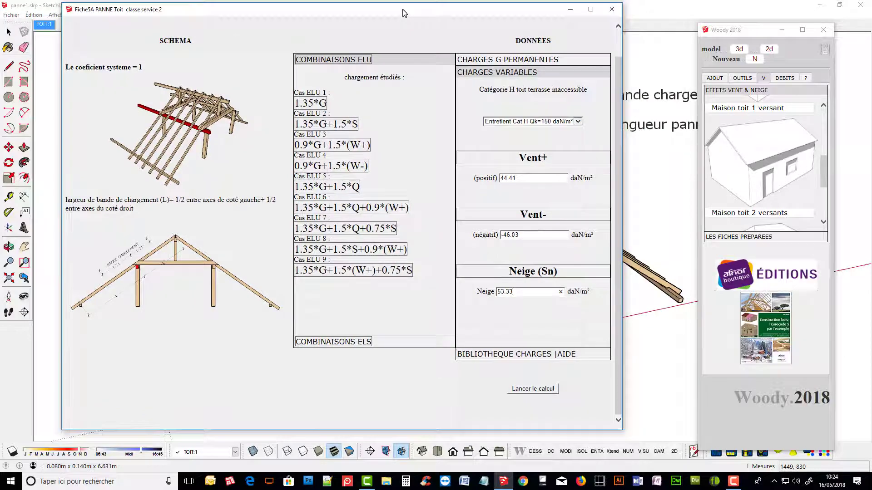
pyautogui.click(540, 390)
pyautogui.scroll(-2, 482, 169)
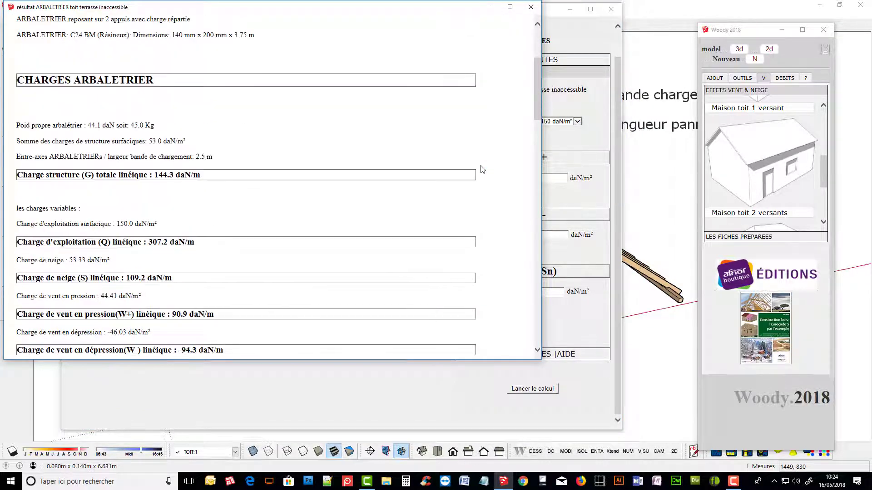
pyautogui.scroll(-1, 483, 168)
pyautogui.scroll(-2, 482, 169)
pyautogui.scroll(-1, 483, 169)
pyautogui.scroll(-3, 482, 168)
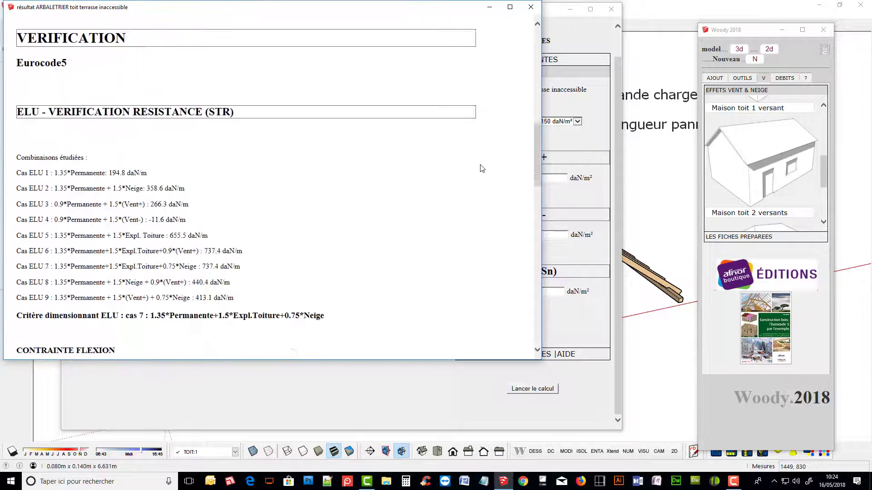
pyautogui.scroll(-2, 482, 168)
pyautogui.scroll(-1, 482, 168)
pyautogui.scroll(-2, 482, 168)
pyautogui.scroll(-1, 482, 169)
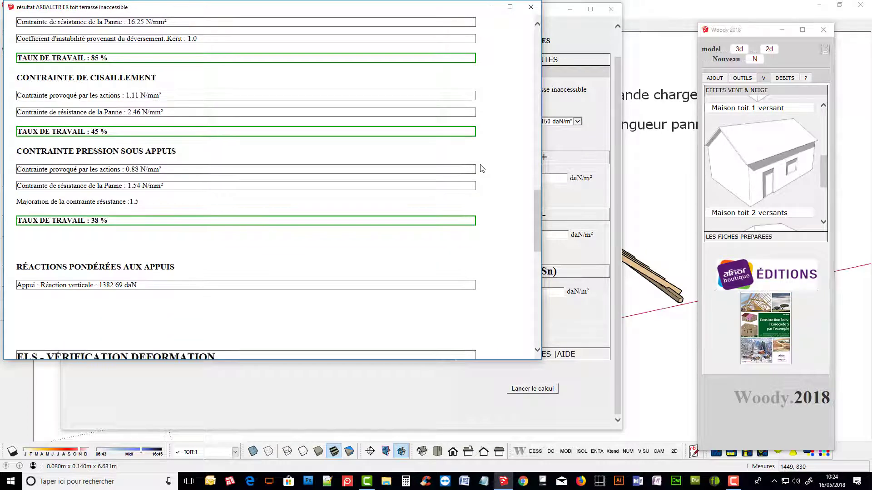
pyautogui.scroll(-2, 482, 168)
pyautogui.scroll(-2, 482, 168)
pyautogui.scroll(-2, 482, 168)
pyautogui.scroll(-2, 482, 168)
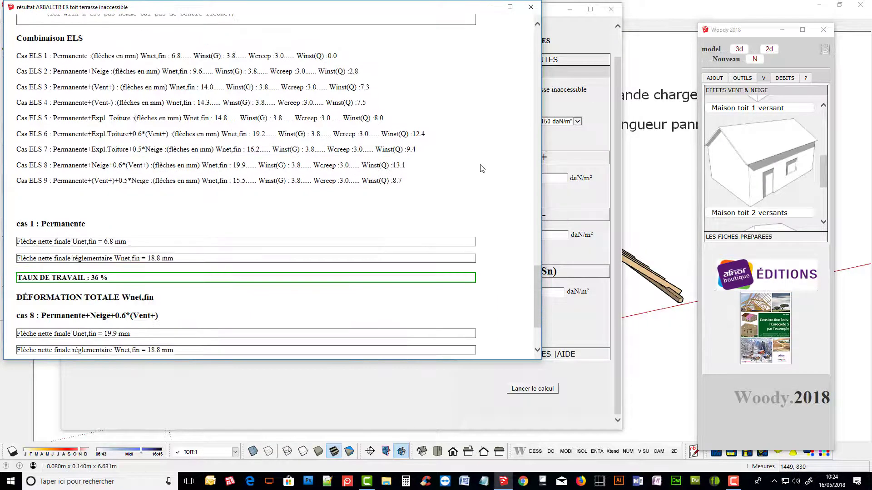
pyautogui.scroll(-1, 482, 168)
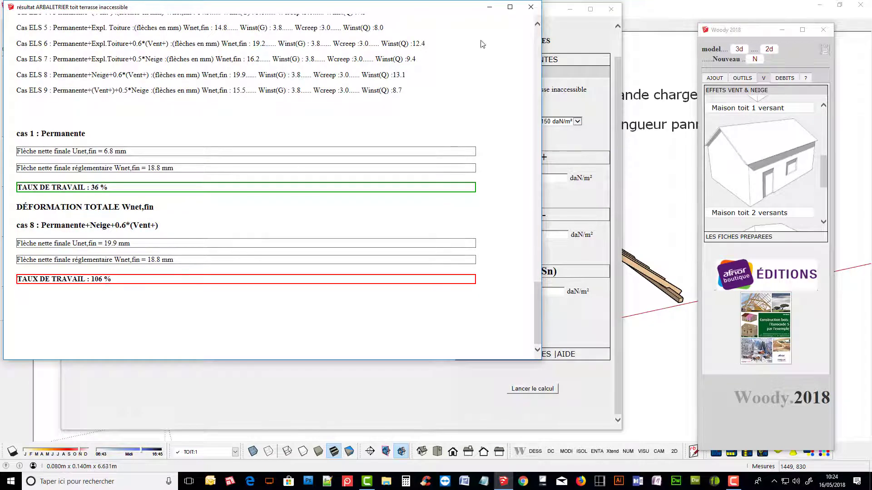
pyautogui.click(531, 6)
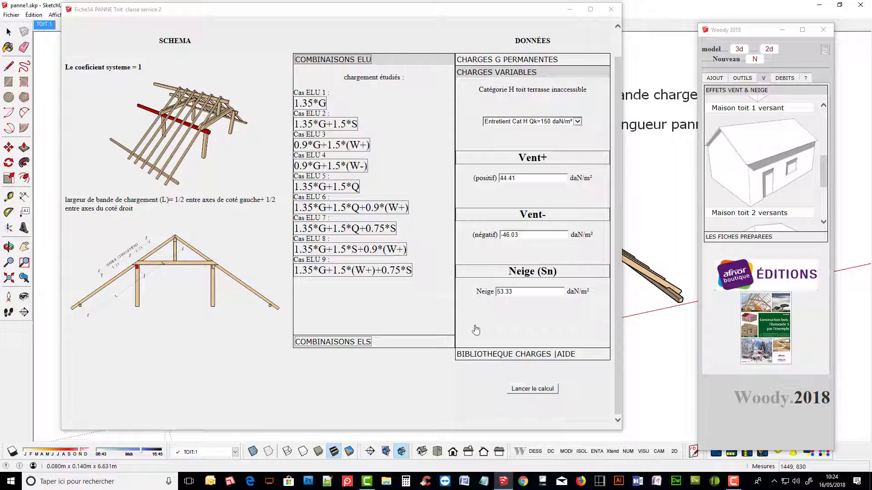
# Raise Retombée Panne to 230 mm, producing the recalculated 140 × 230 mm report.
pyautogui.click(502, 60)
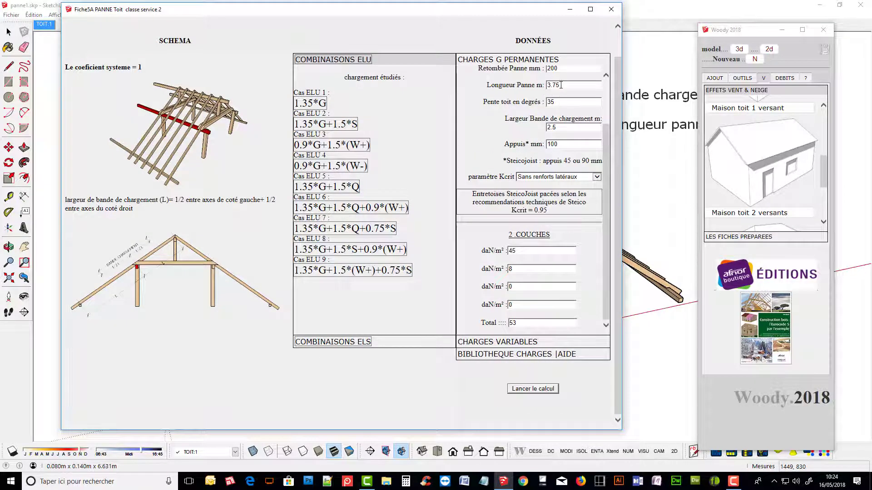
pyautogui.scroll(3, 574, 136)
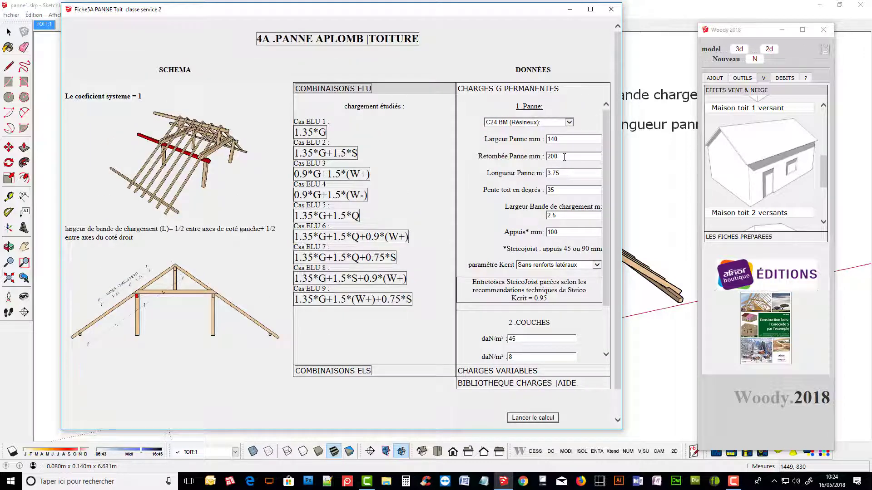
pyautogui.doubleClick(555, 160)
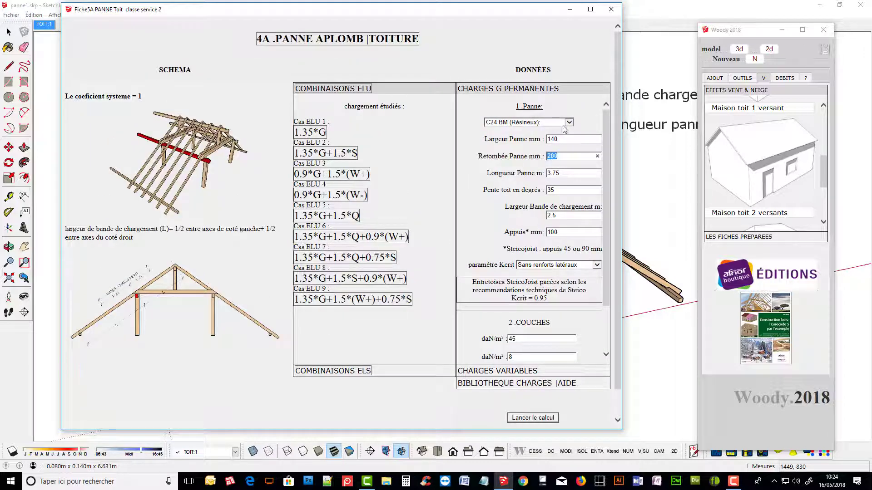
pyautogui.write('24')
pyautogui.click(530, 418)
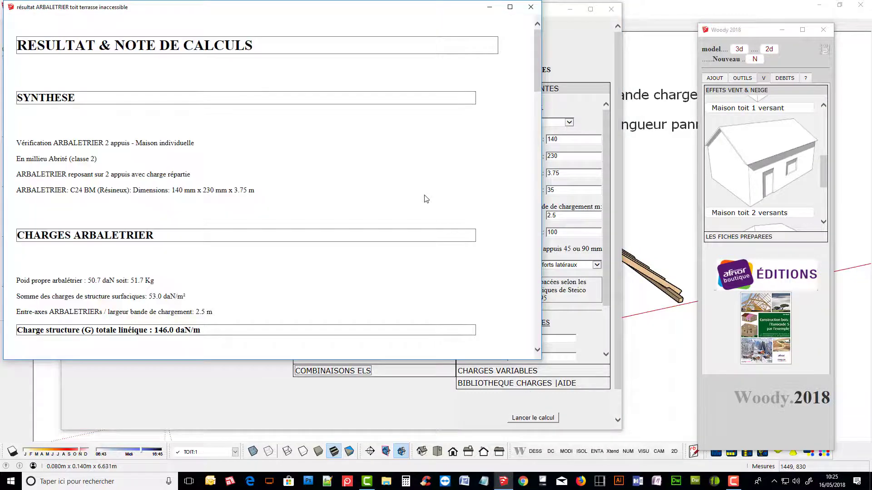
pyautogui.scroll(-3, 426, 199)
pyautogui.scroll(-3, 426, 198)
pyautogui.scroll(-3, 426, 198)
pyautogui.scroll(-3, 426, 198)
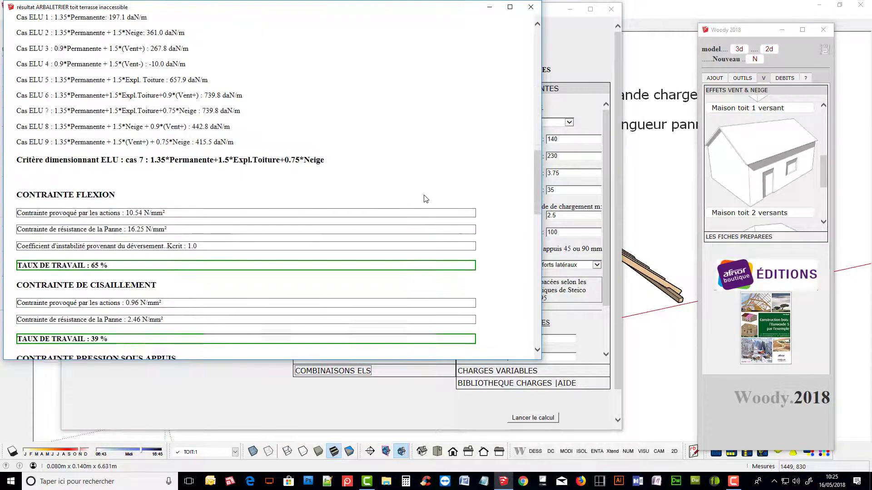
pyautogui.scroll(-3, 425, 198)
pyautogui.scroll(-3, 426, 198)
pyautogui.scroll(-2, 426, 198)
pyautogui.scroll(-3, 426, 199)
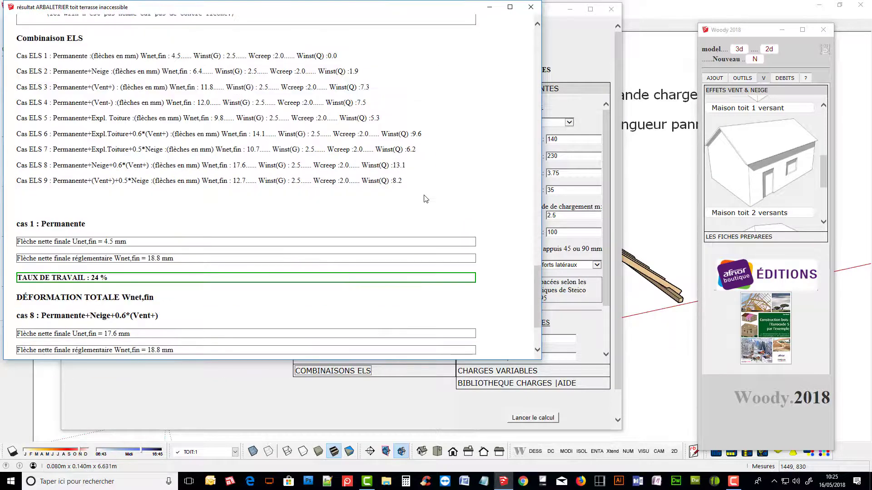
pyautogui.scroll(-1, 426, 198)
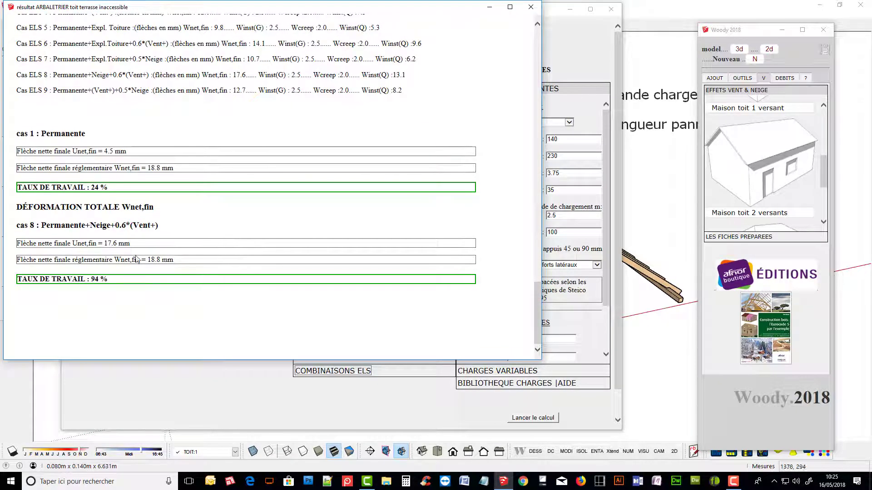
pyautogui.moveTo(112, 243); pyautogui.dragTo(103, 243)
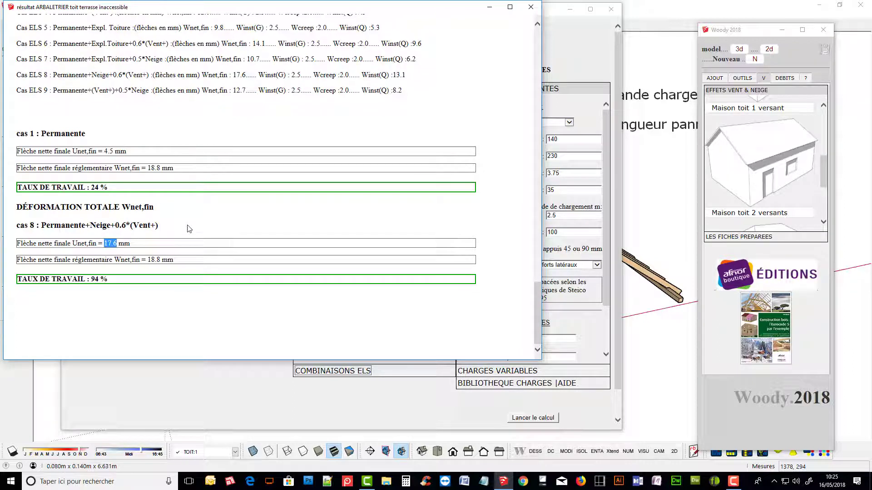
pyautogui.click(229, 213)
pyautogui.scroll(5, 228, 205)
pyautogui.scroll(5, 228, 204)
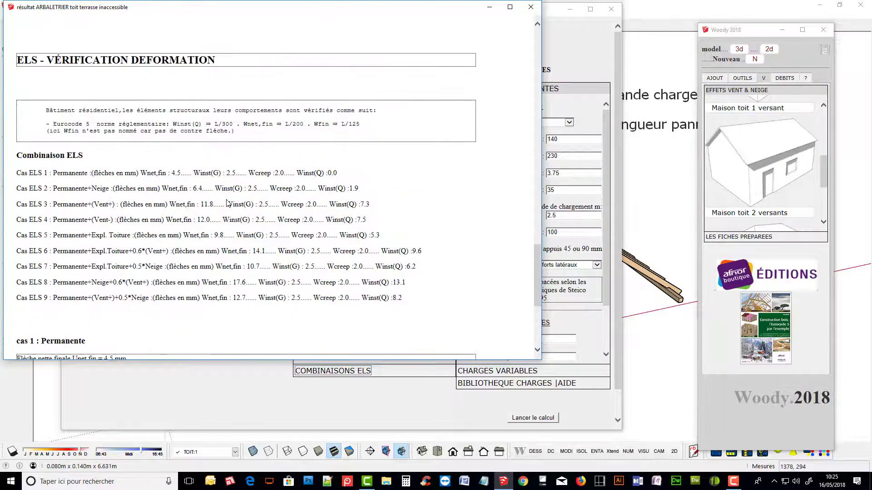
pyautogui.scroll(5, 228, 203)
pyautogui.scroll(3, 228, 203)
pyautogui.scroll(5, 228, 203)
pyautogui.scroll(2, 228, 203)
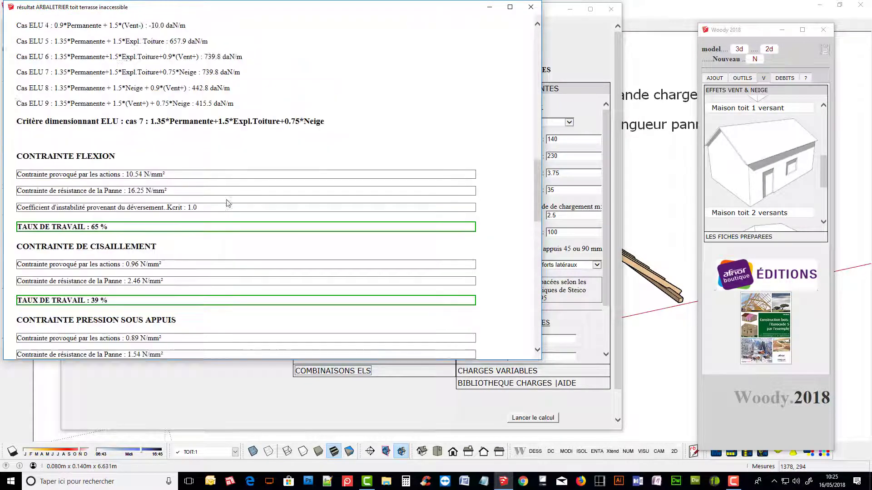
pyautogui.scroll(4, 228, 203)
pyautogui.click(530, 7)
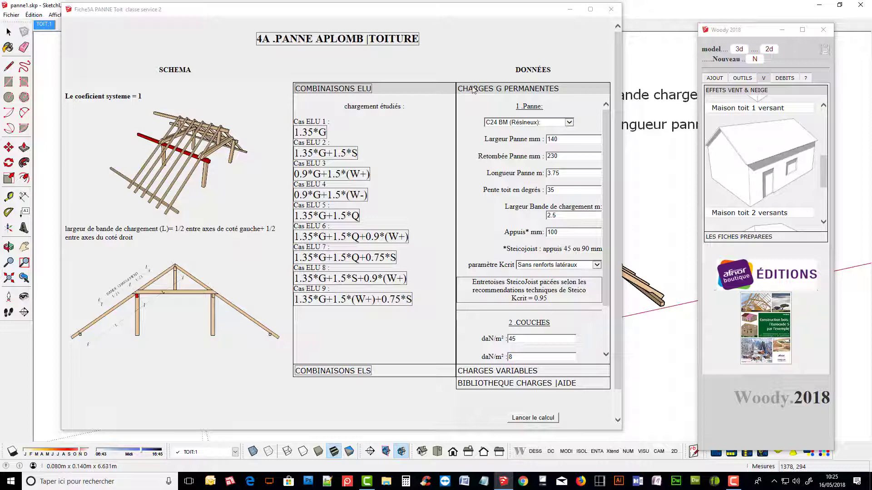
# Move the Fiche5A calculation sheet to the screen bottom and zoom toward the red purlin.
pyautogui.moveTo(367, 11); pyautogui.dragTo(653, 429)
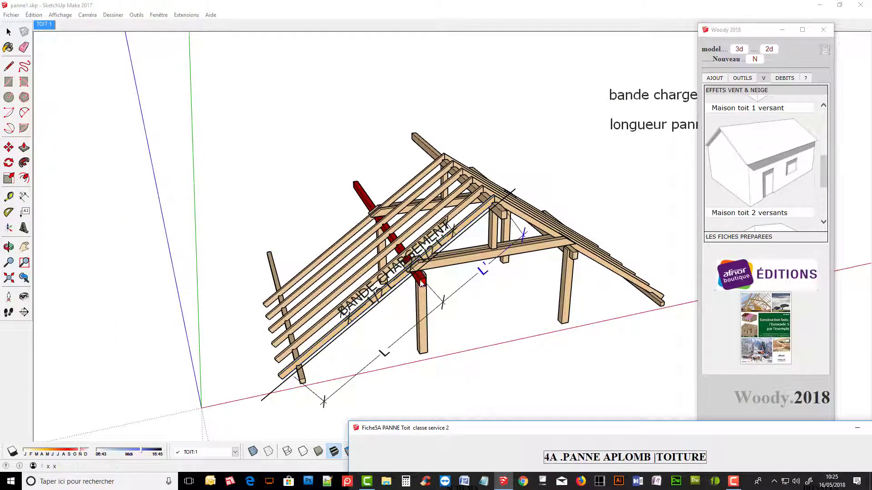
pyautogui.click(421, 280)
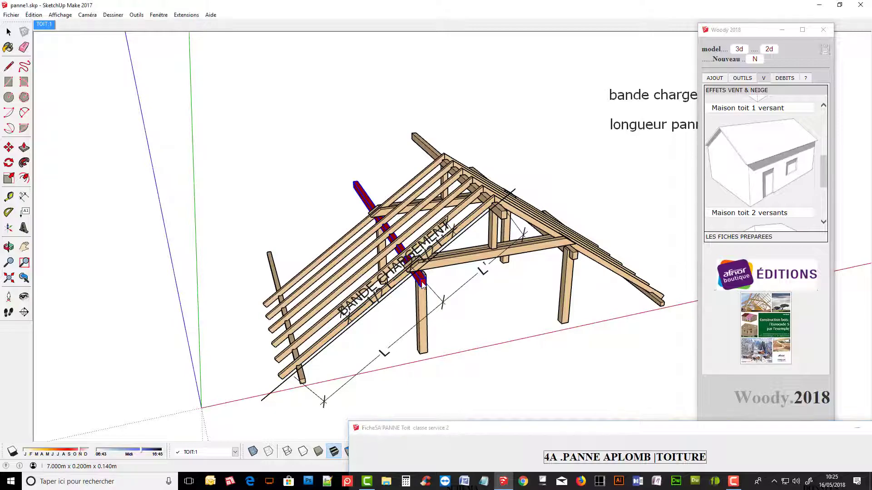
pyautogui.click(422, 281)
pyautogui.scroll(3, 435, 332)
pyautogui.scroll(2, 434, 310)
# Orbit around the post to inspect the purlin bearing, then reselect the red purlin.
pyautogui.click(409, 223)
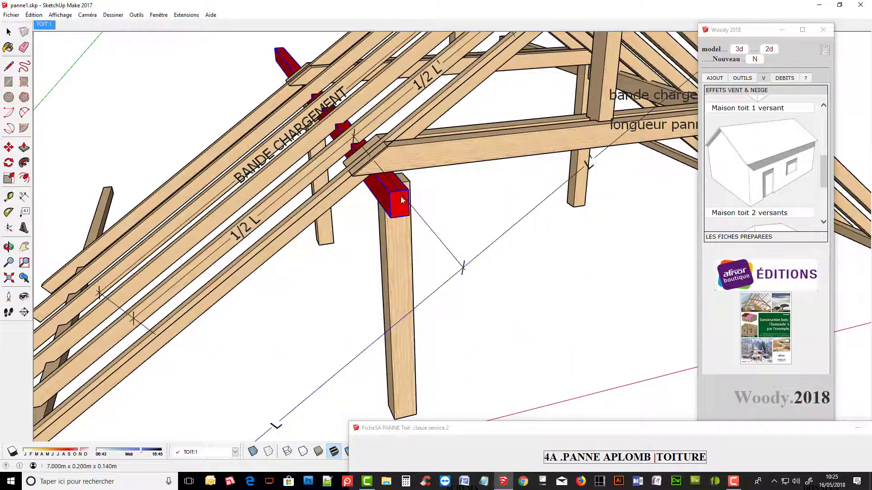
pyautogui.moveTo(412, 302)
pyautogui.mouseDown(button='middle')
pyautogui.moveTo(523, 272)
pyautogui.moveTo(603, 171)
pyautogui.moveTo(601, 197)
pyautogui.moveTo(563, 258)
pyautogui.mouseUp(button='middle')
pyautogui.click(460, 49)
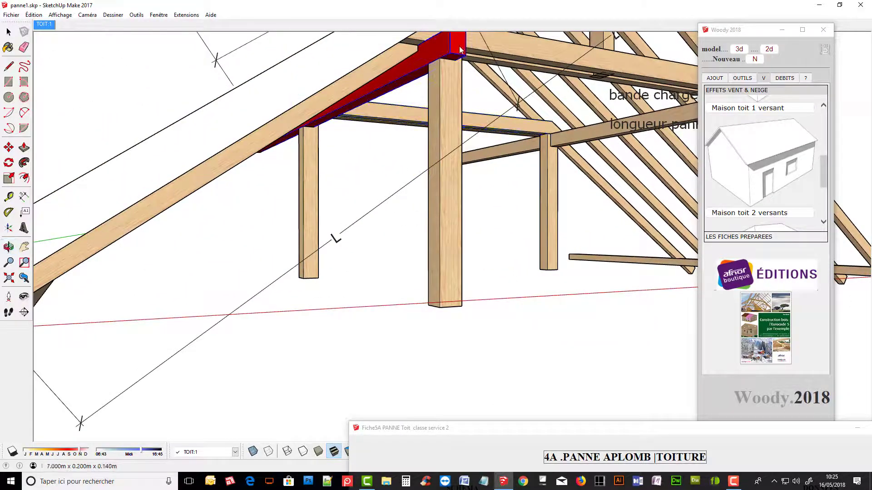
pyautogui.moveTo(716, 432)
pyautogui.mouseDown()
pyautogui.moveTo(635, 234)
pyautogui.moveTo(620, 156)
pyautogui.moveTo(671, 366)
pyautogui.moveTo(671, 417)
pyautogui.mouseUp()
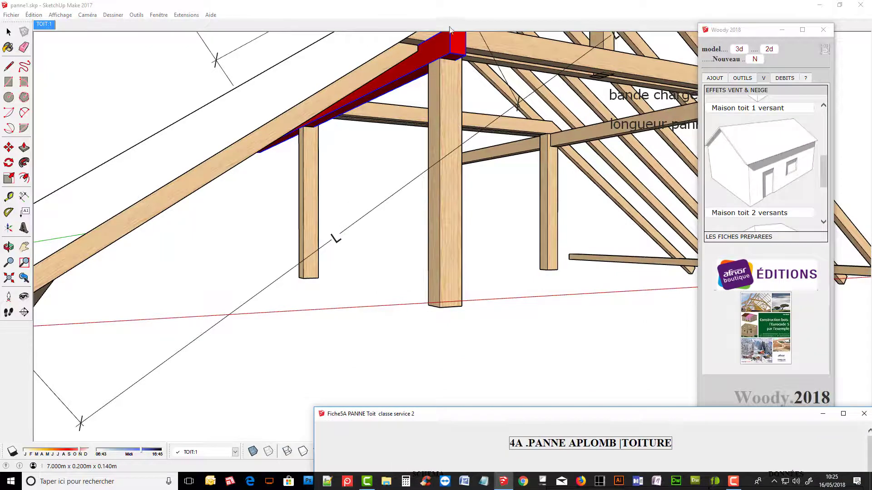
pyautogui.click(452, 45)
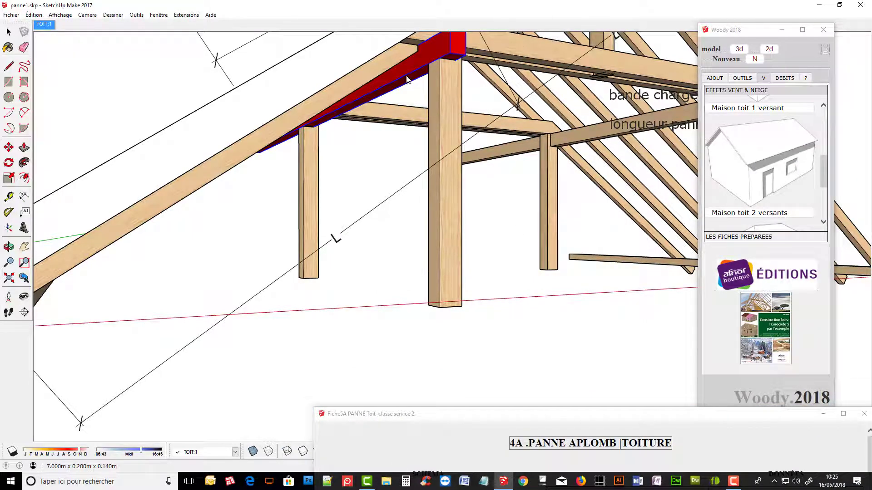
# Push/pull the red purlin's underside down inside its component to deepen it.
pyautogui.click(9, 32)
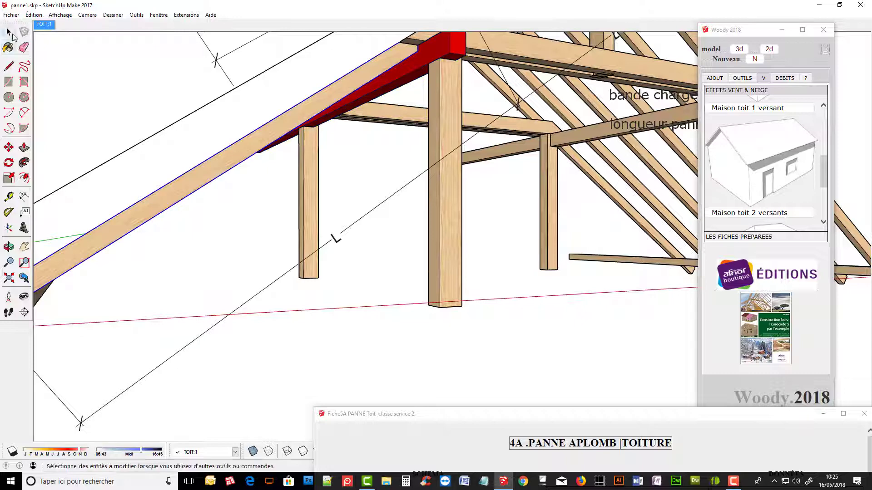
pyautogui.click(370, 76)
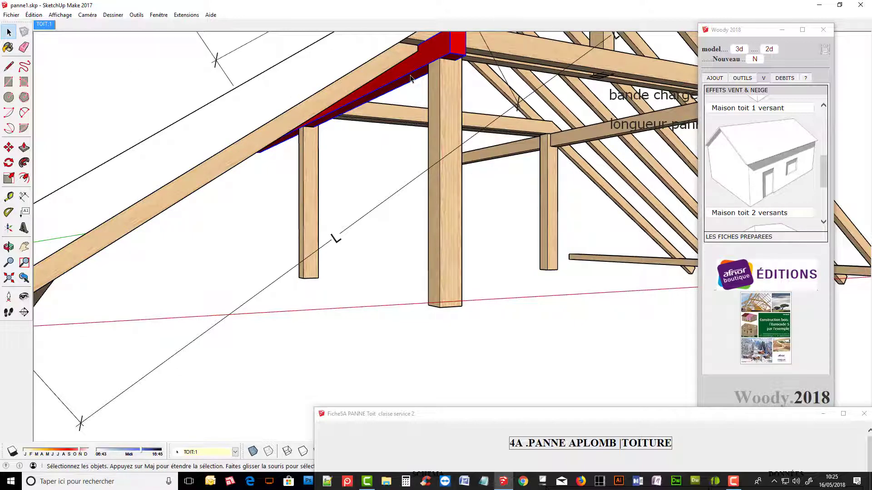
pyautogui.doubleClick(410, 78)
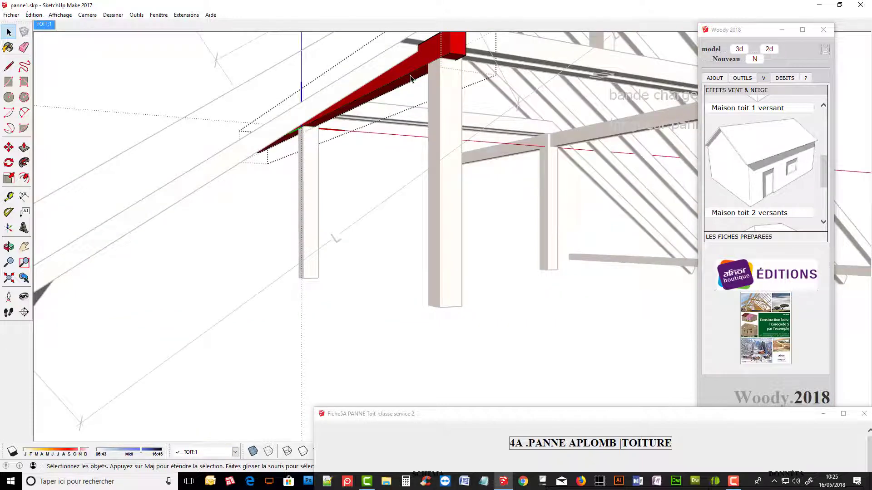
pyautogui.press('p')
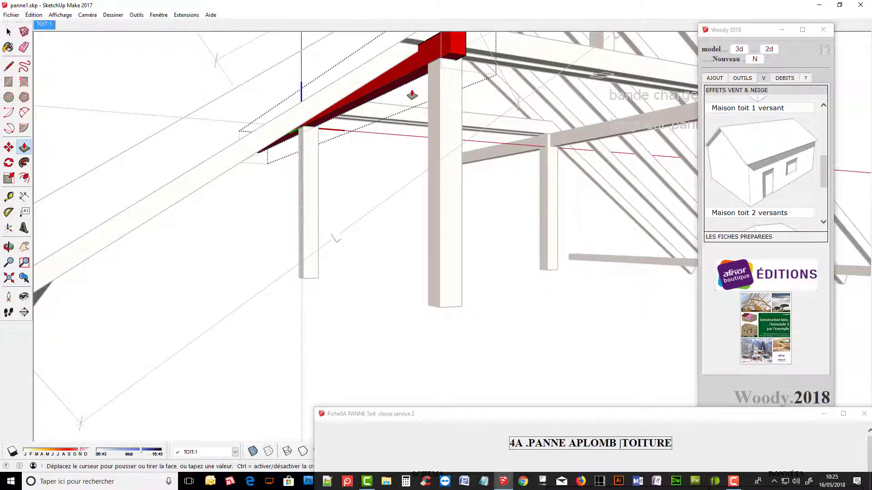
pyautogui.moveTo(411, 81); pyautogui.dragTo(412, 96)
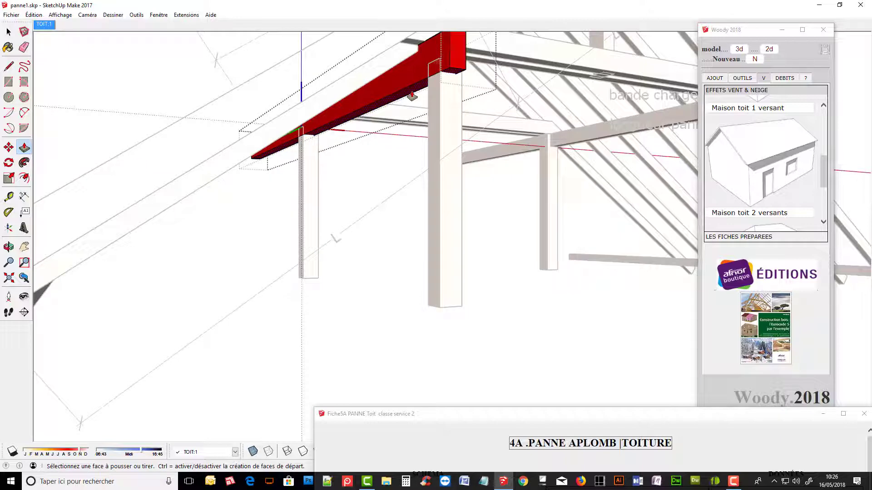
pyautogui.click(412, 96)
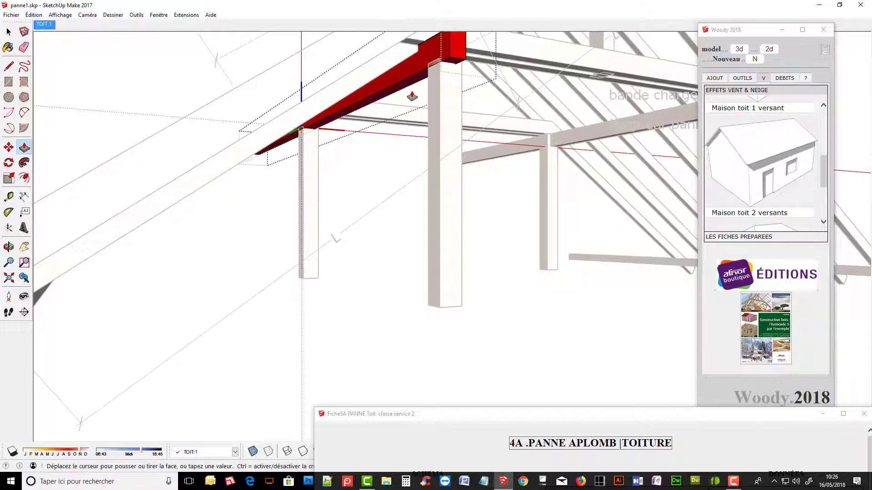
pyautogui.press('space')
pyautogui.click(9, 35)
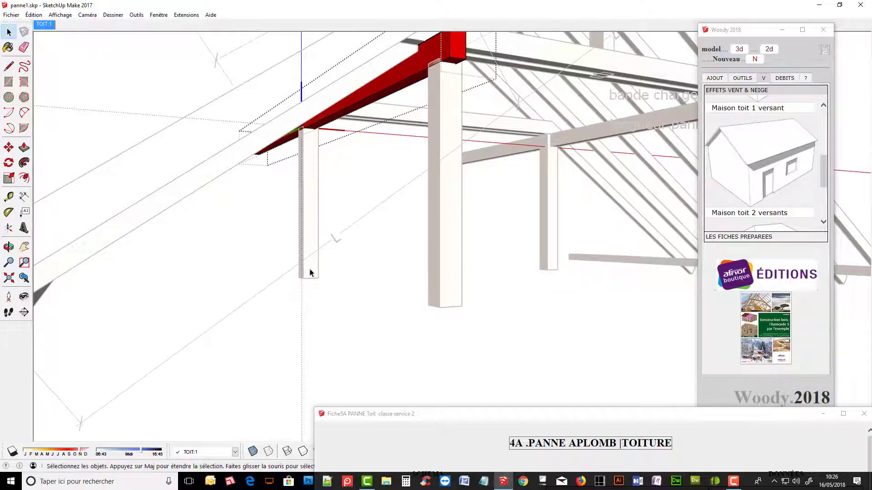
pyautogui.click(418, 309)
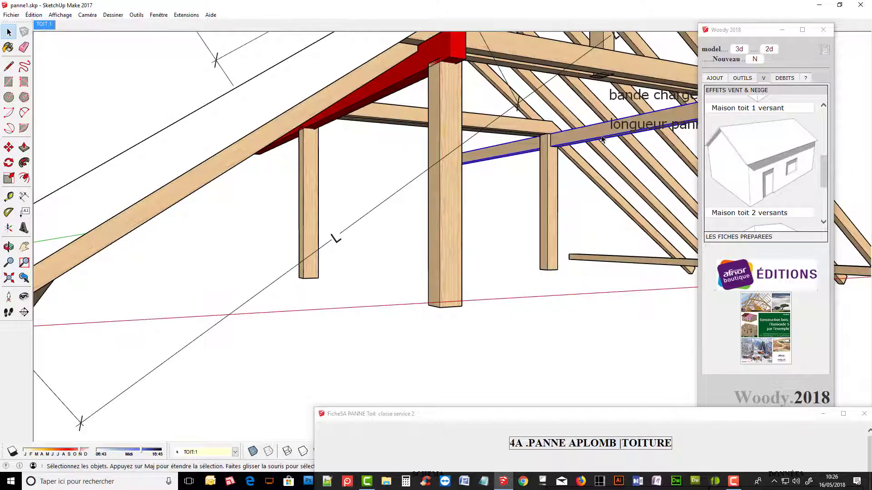
# Open the far purlin component, inspect its end, then orbit back to an overall roof view.
pyautogui.doubleClick(602, 139)
pyautogui.moveTo(615, 224); pyautogui.dragTo(500, 185, button='middle')
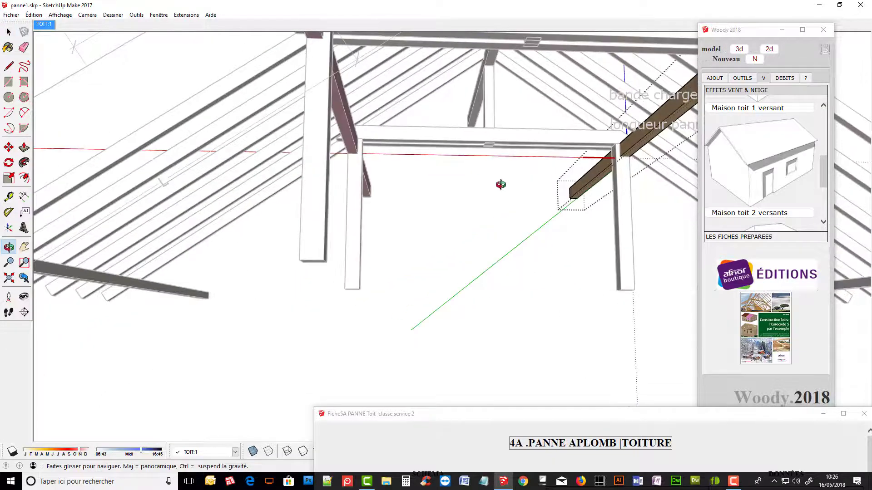
pyautogui.press('p')
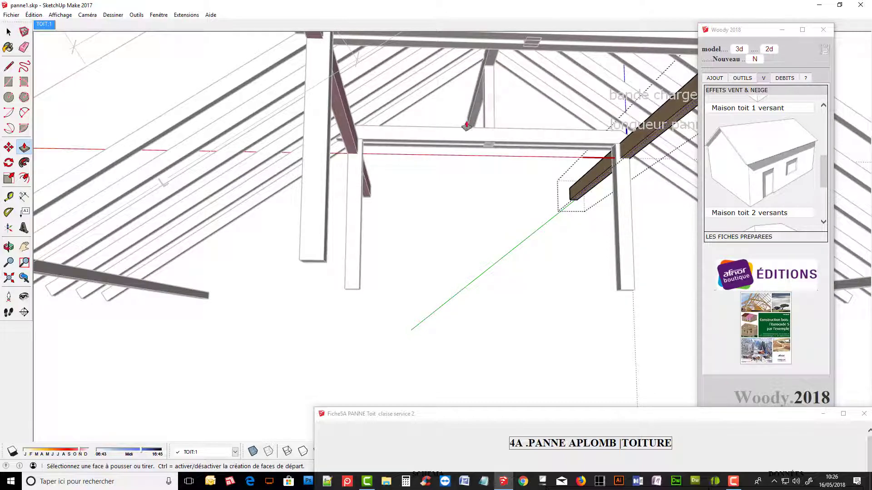
pyautogui.click(8, 33)
pyautogui.moveTo(537, 247)
pyautogui.mouseDown(button='middle')
pyautogui.moveTo(441, 306)
pyautogui.moveTo(563, 403)
pyautogui.moveTo(582, 360)
pyautogui.moveTo(608, 336)
pyautogui.mouseUp(button='middle')
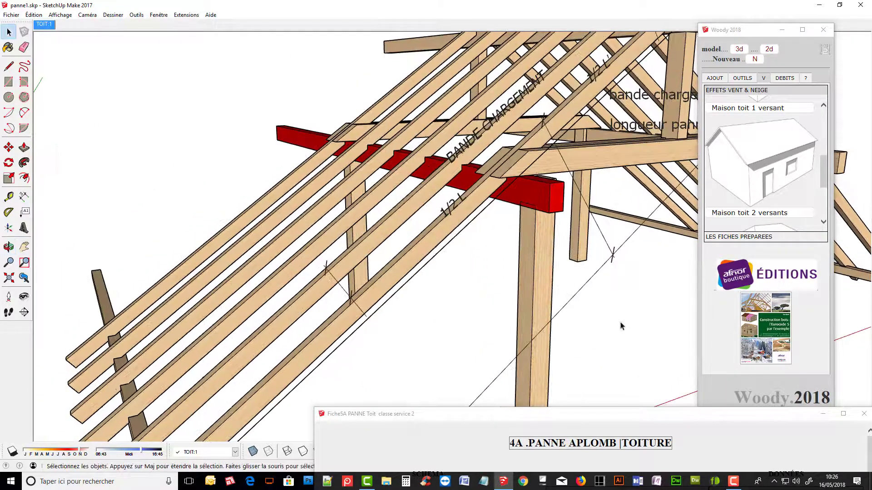
# Notch the posts into the red purlin with Woody's Entailler et conserver.
pyautogui.click(747, 78)
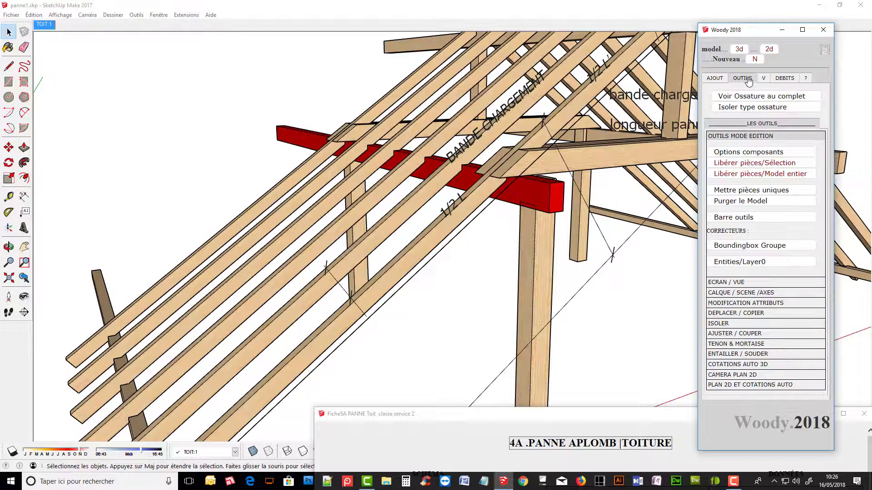
pyautogui.click(736, 354)
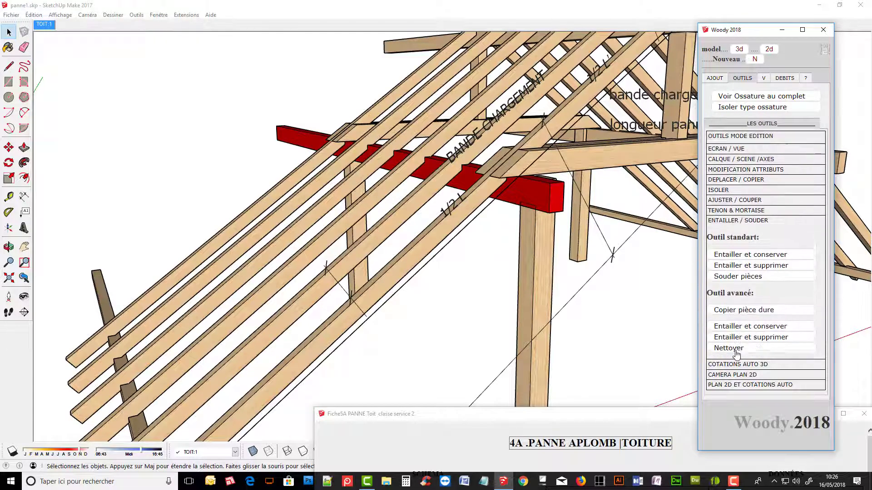
pyautogui.click(738, 255)
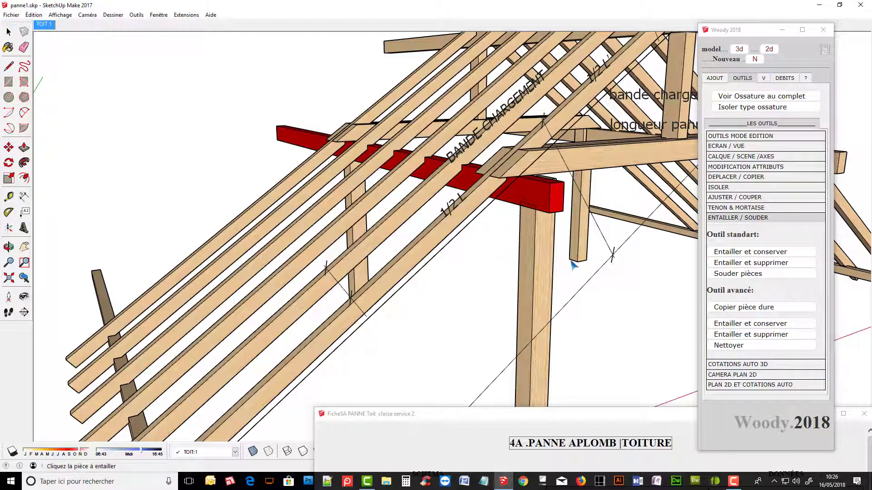
pyautogui.click(533, 230)
pyautogui.click(550, 206)
pyautogui.click(358, 234)
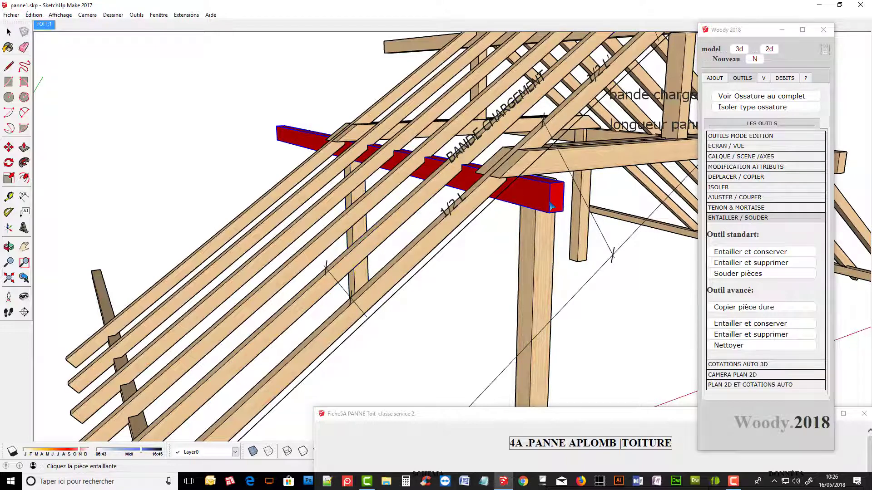
# Notch the remaining post into the purlin, then orbit out to the whole roof frame.
pyautogui.scroll(-5, 339, 335)
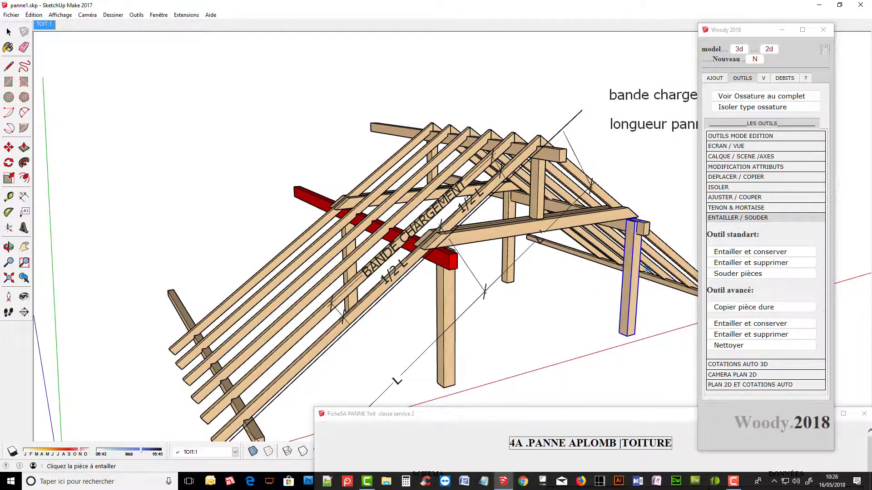
pyautogui.scroll(3, 615, 250)
pyautogui.scroll(3, 615, 249)
pyautogui.scroll(2, 615, 249)
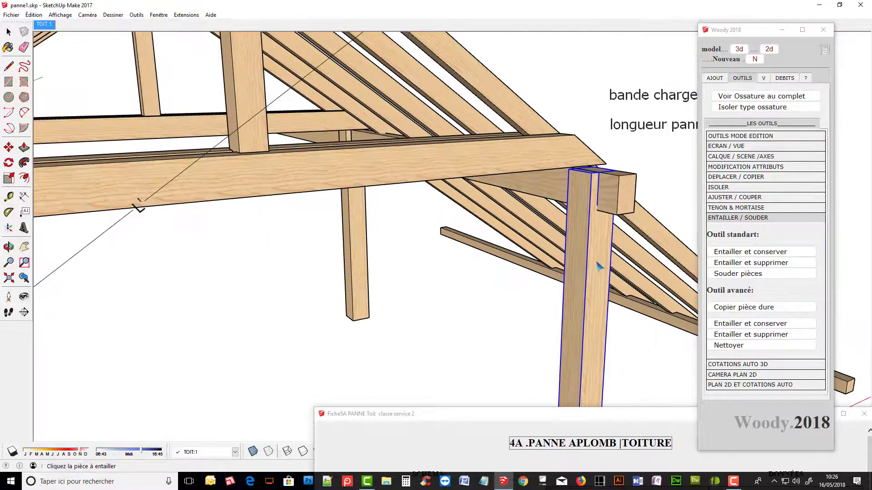
pyautogui.click(360, 254)
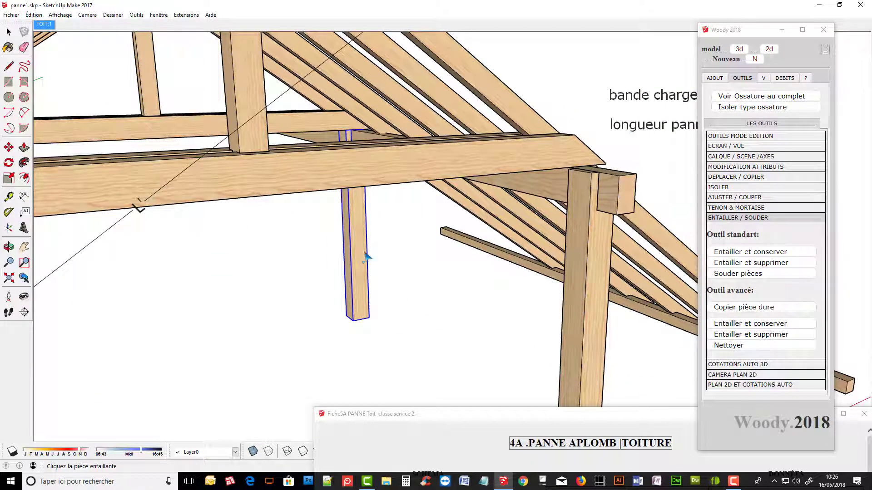
pyautogui.click(525, 187)
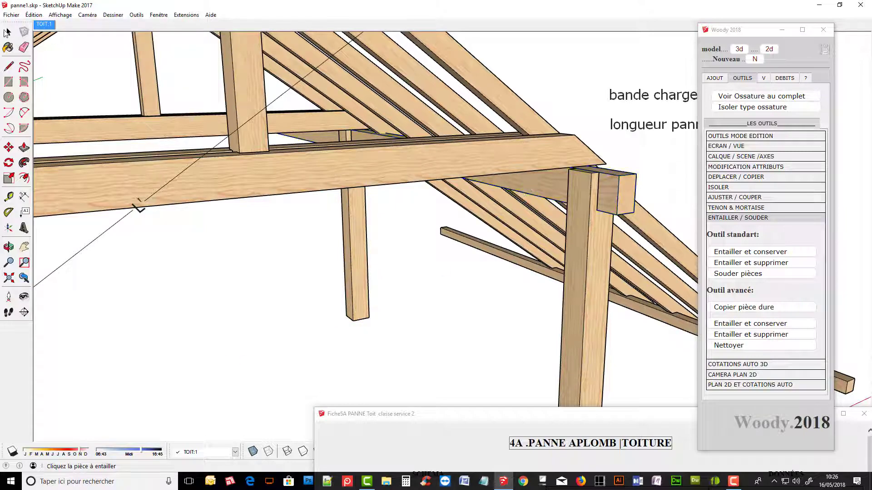
pyautogui.click(8, 33)
pyautogui.scroll(-5, 210, 282)
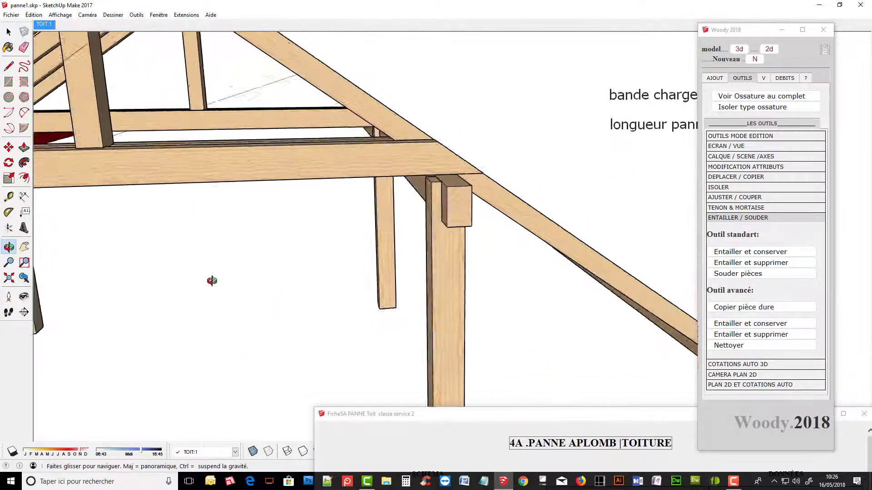
pyautogui.scroll(-3, 151, 292)
pyautogui.moveTo(152, 292)
pyautogui.mouseDown(button='middle')
pyautogui.moveTo(171, 276)
pyautogui.moveTo(346, 236)
pyautogui.mouseUp(button='middle')
pyautogui.scroll(-1, 386, 237)
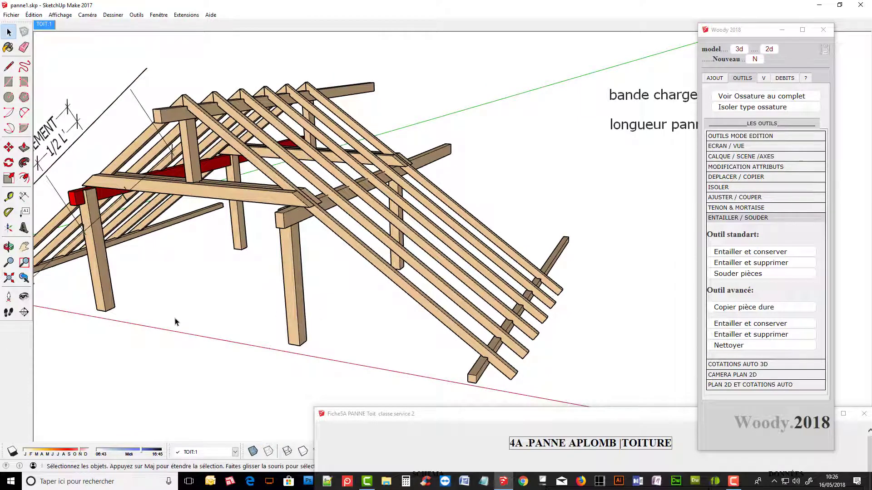
# Select the purlins and isolate them with Woody's Isoler Sélection (pièces).
pyautogui.scroll(1, 177, 306)
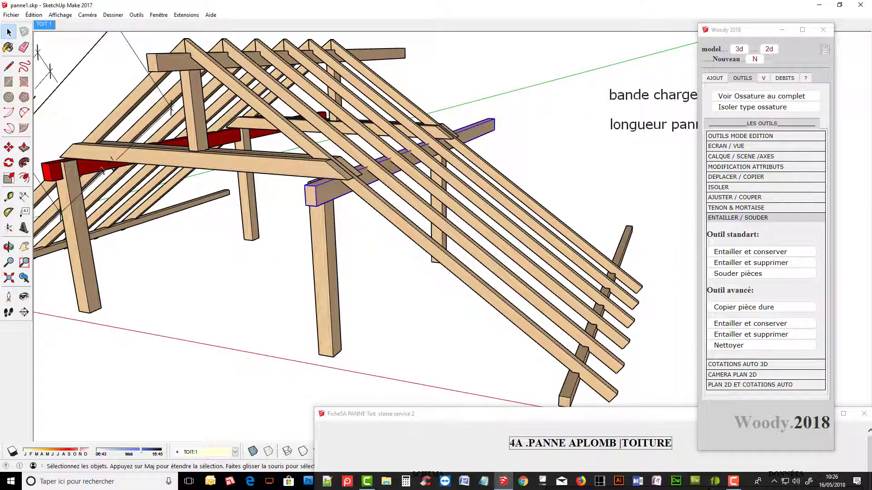
pyautogui.click(54, 177)
pyautogui.click(745, 81)
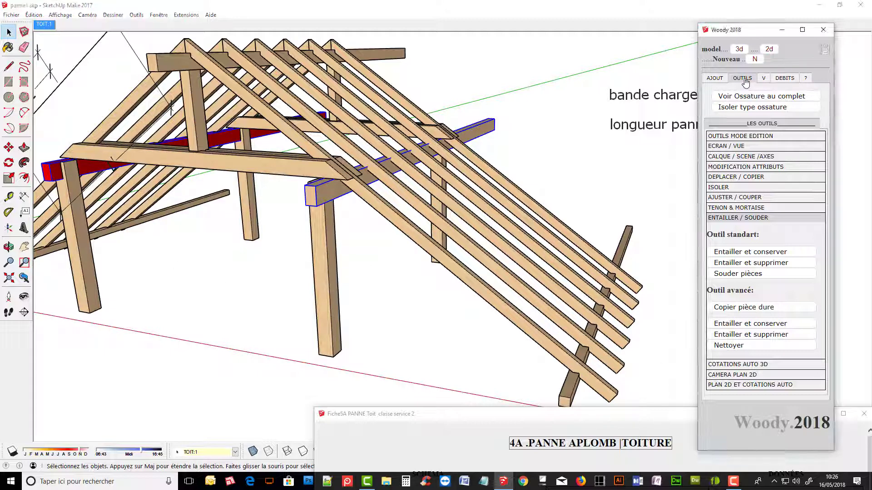
pyautogui.click(723, 187)
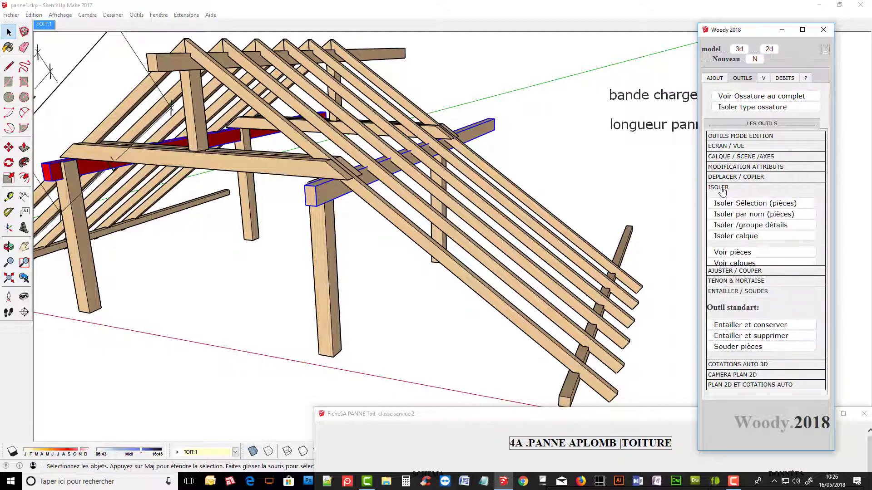
pyautogui.click(729, 205)
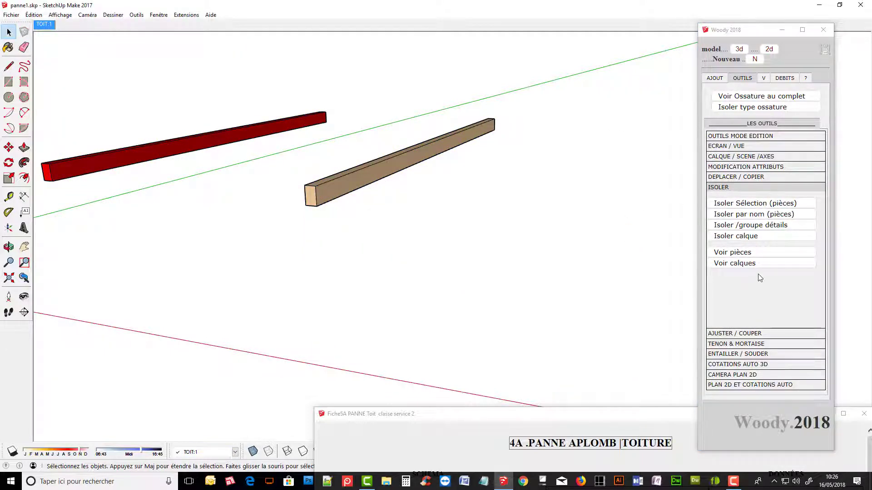
# Renumber the pieces with Woody's NUMEROTER PIECES, confirming Oui and OK.
pyautogui.click(781, 78)
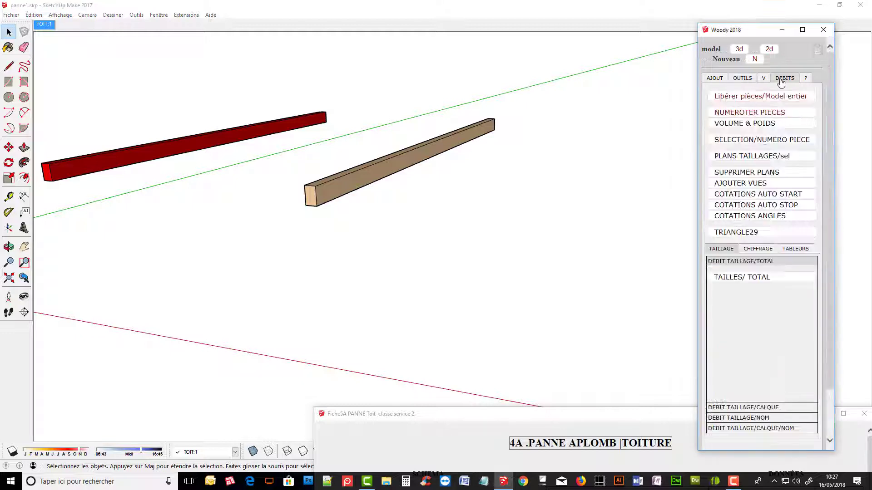
pyautogui.click(756, 114)
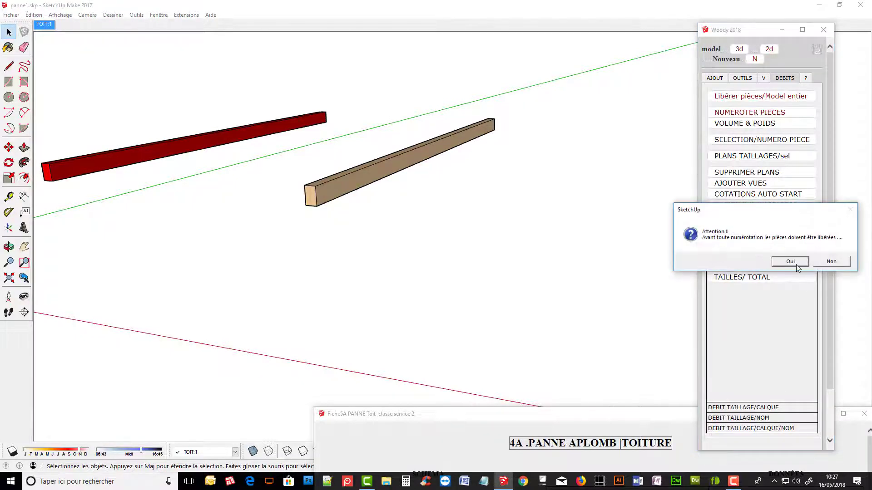
pyautogui.click(793, 260)
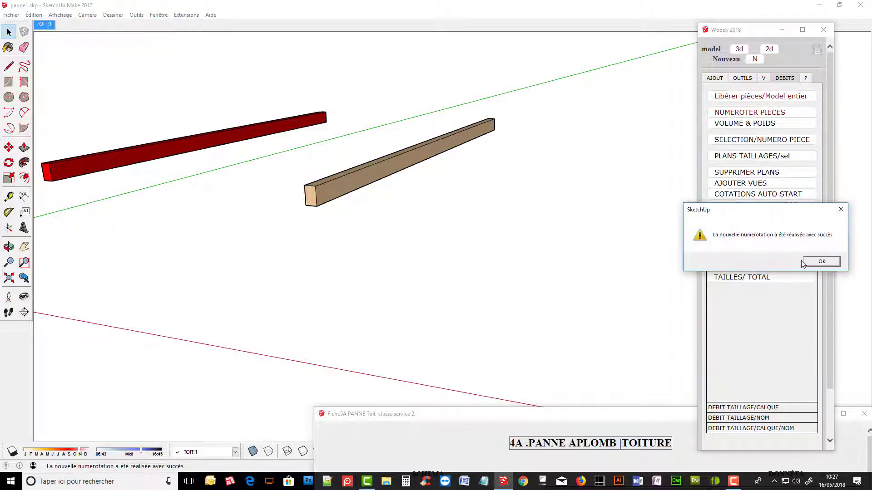
pyautogui.click(821, 262)
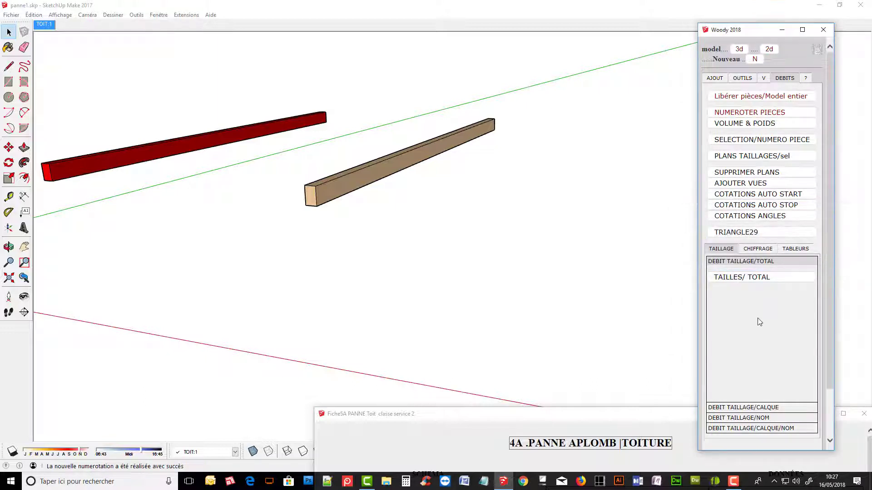
# Generate the cutting sheet grouped by name with DEBIT TAILLAGE/NOM > TAILLES/ NOM.
pyautogui.scroll(-2, 758, 319)
pyautogui.click(763, 352)
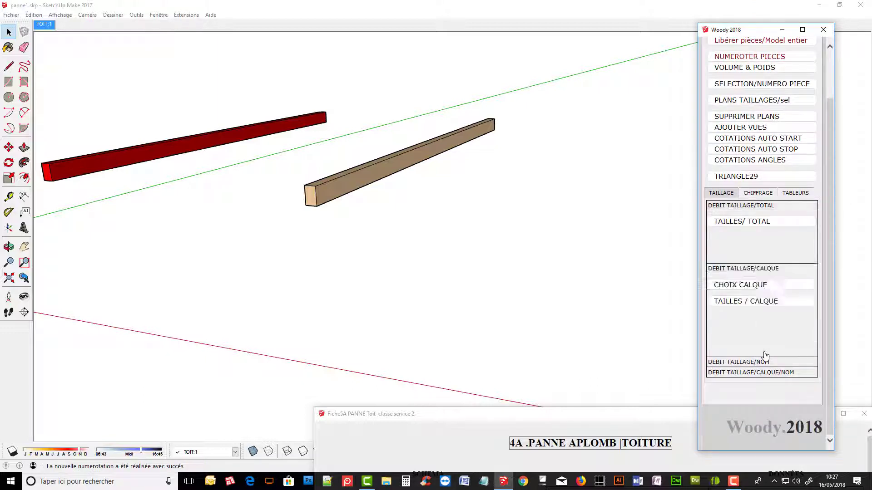
pyautogui.click(738, 363)
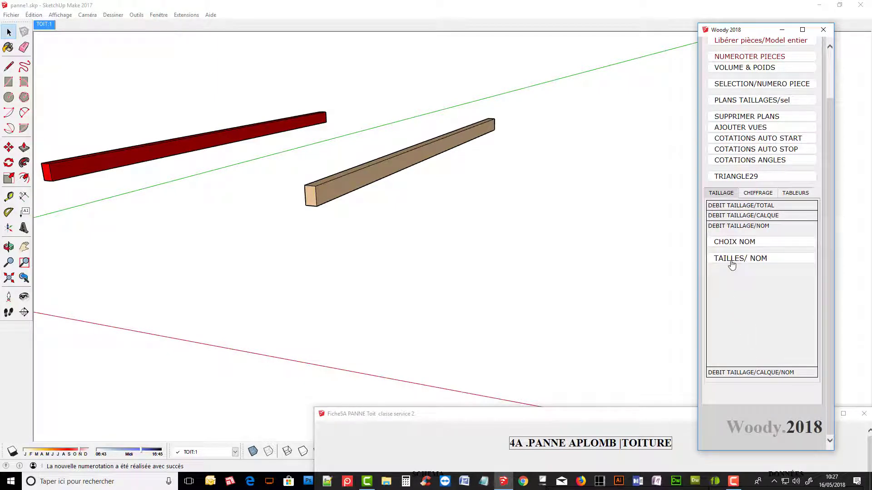
pyautogui.click(731, 263)
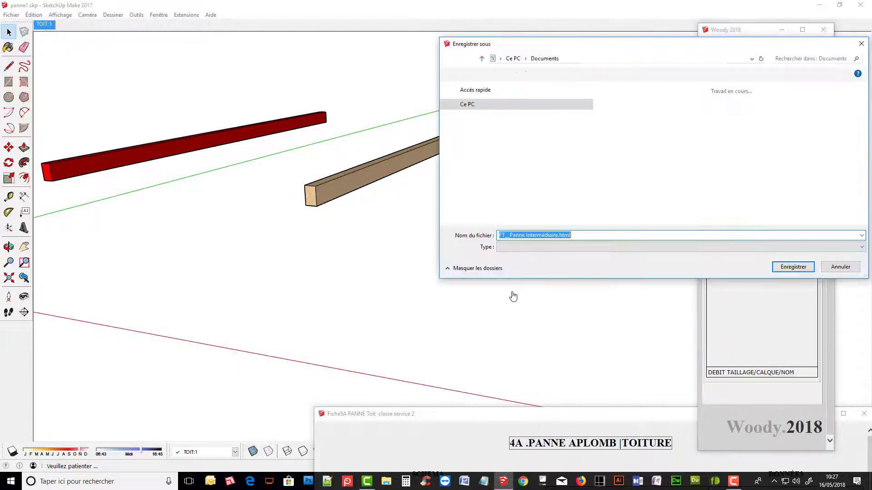
# Save the cutting sheet, note two C22 purlins at 0.140 × 0.230 × 7.000 m, then reselect the purlins.
pyautogui.click(841, 267)
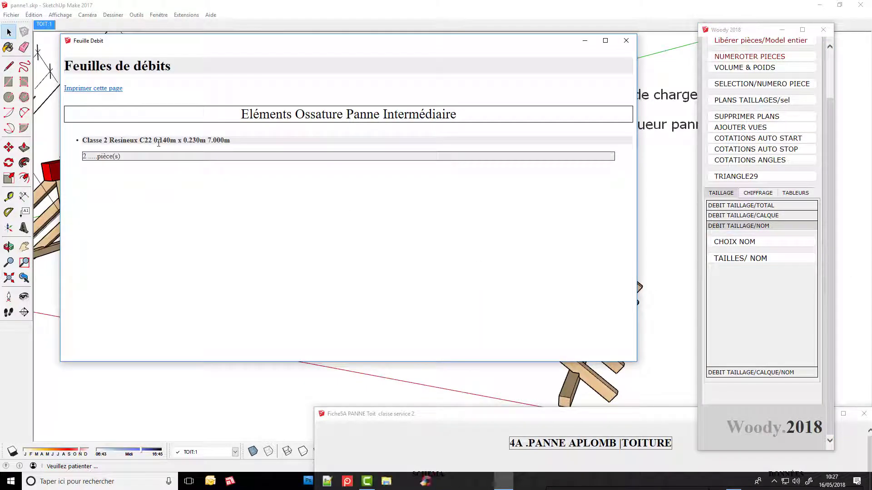
pyautogui.moveTo(157, 141); pyautogui.dragTo(207, 142)
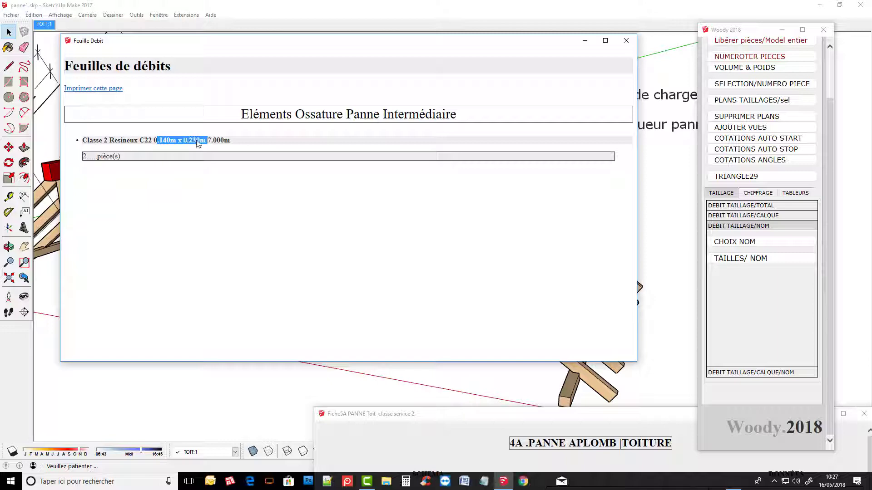
pyautogui.moveTo(144, 141); pyautogui.dragTo(150, 143)
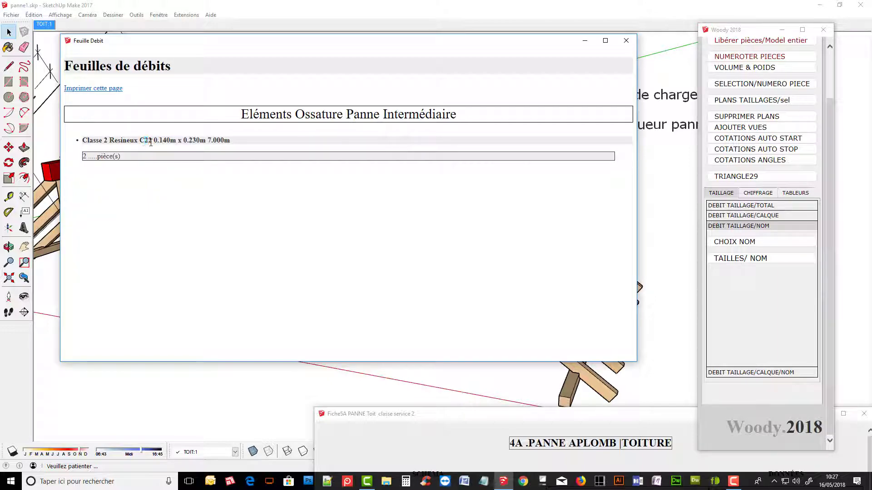
pyautogui.click(626, 40)
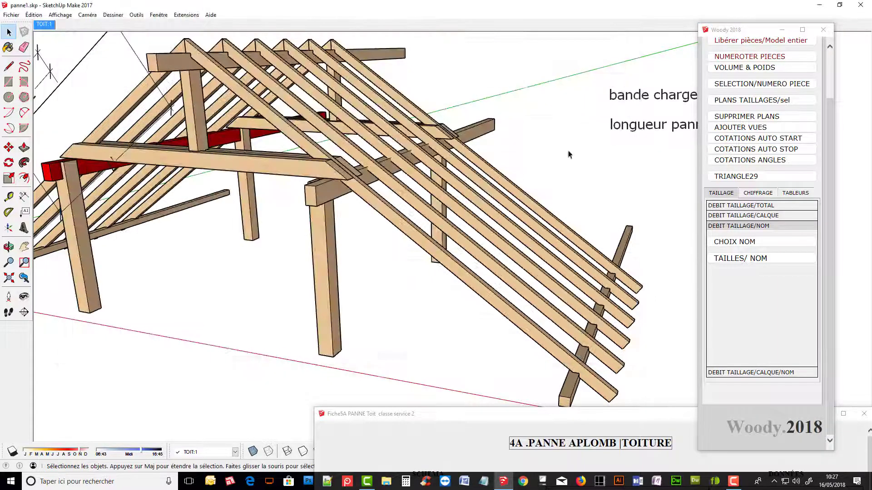
pyautogui.scroll(-3, 478, 339)
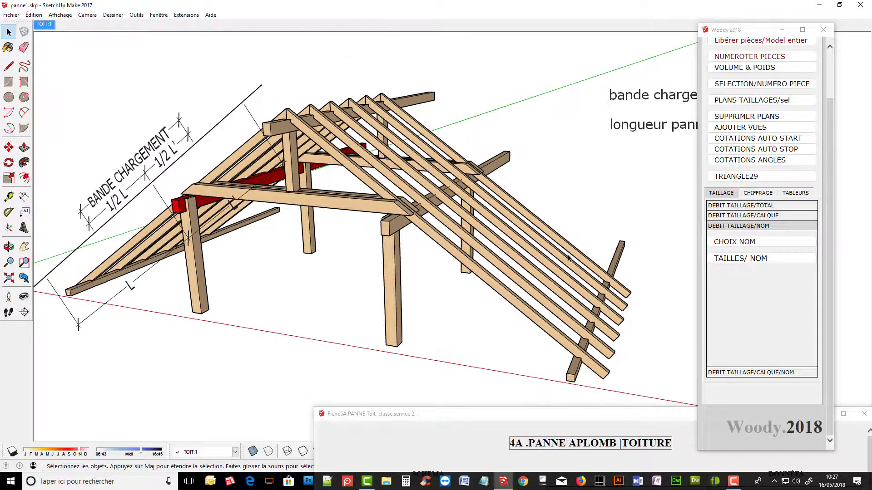
pyautogui.click(405, 224)
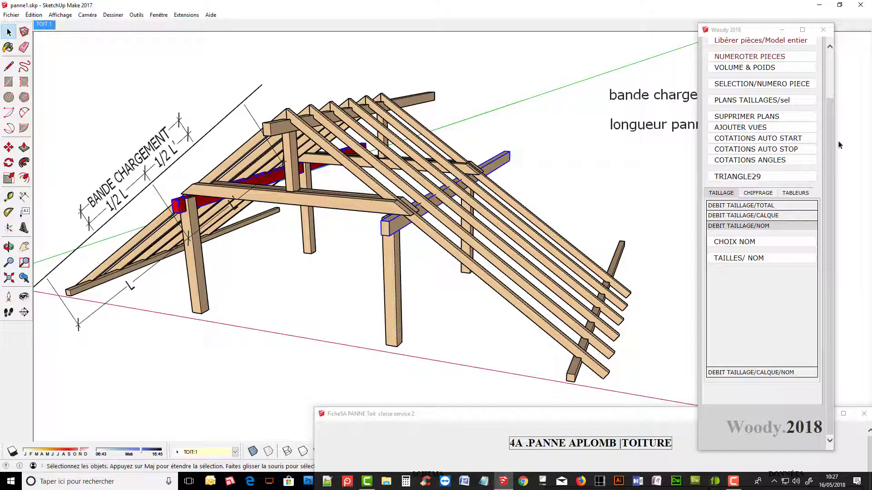
pyautogui.click(831, 82)
# Change the two purlins' timber grade to C24 softwood with Woody's attribute tools, then deselect.
pyautogui.scroll(2, 831, 87)
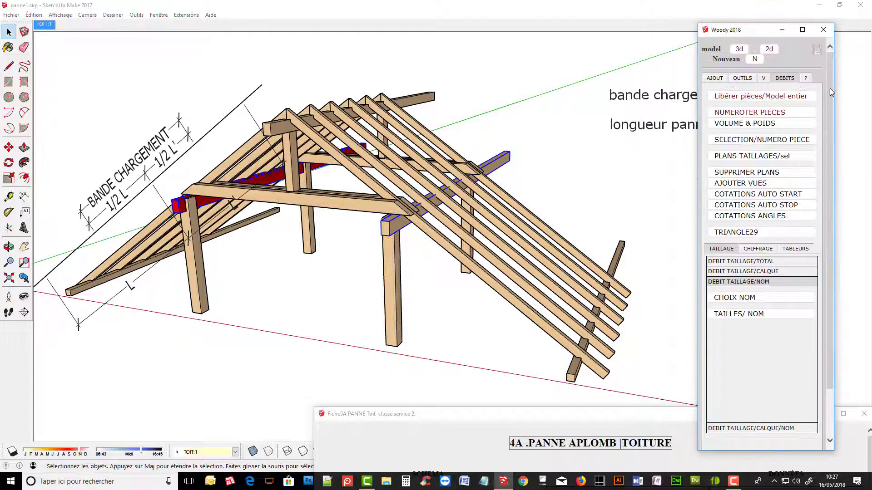
pyautogui.click(748, 79)
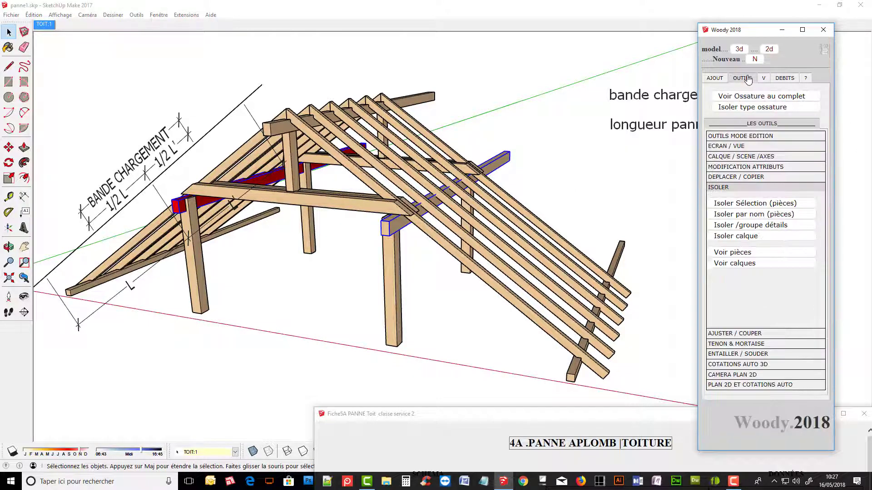
pyautogui.click(730, 167)
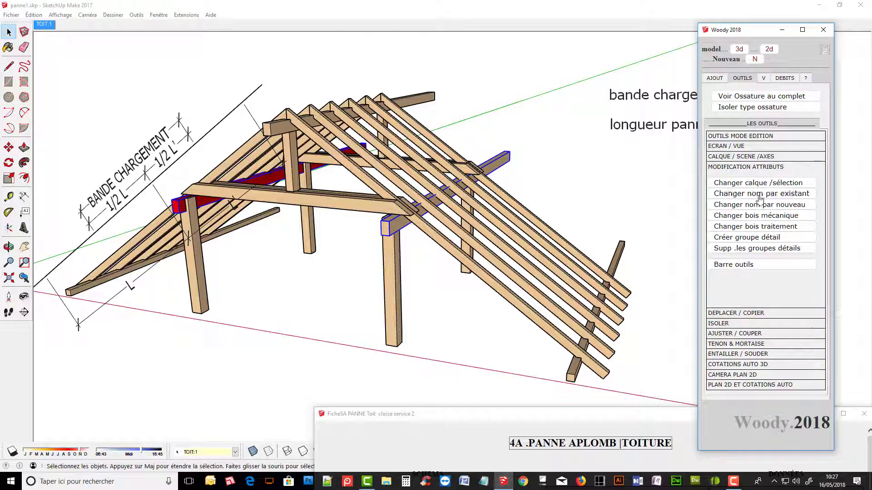
pyautogui.click(758, 217)
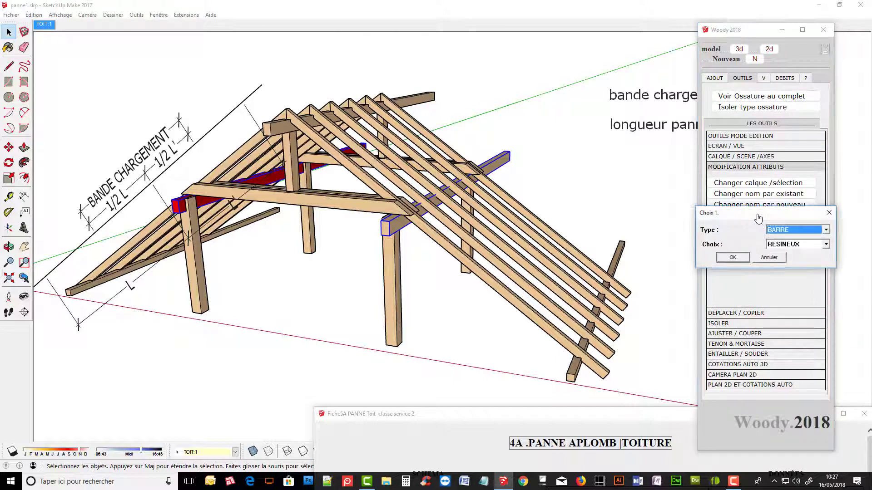
pyautogui.click(726, 258)
pyautogui.click(788, 262)
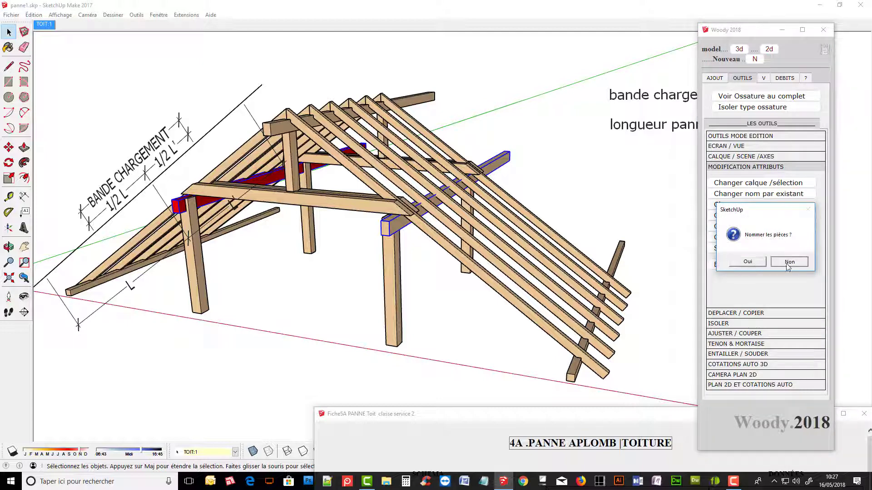
pyautogui.click(822, 237)
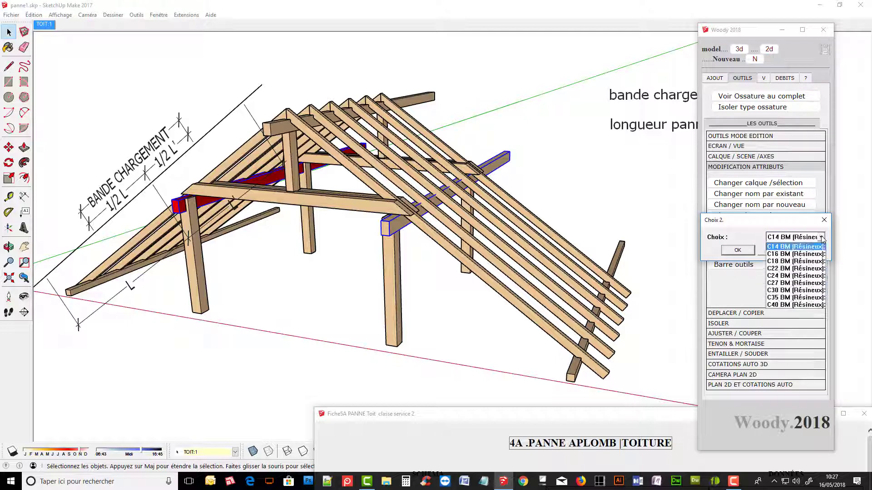
pyautogui.click(784, 275)
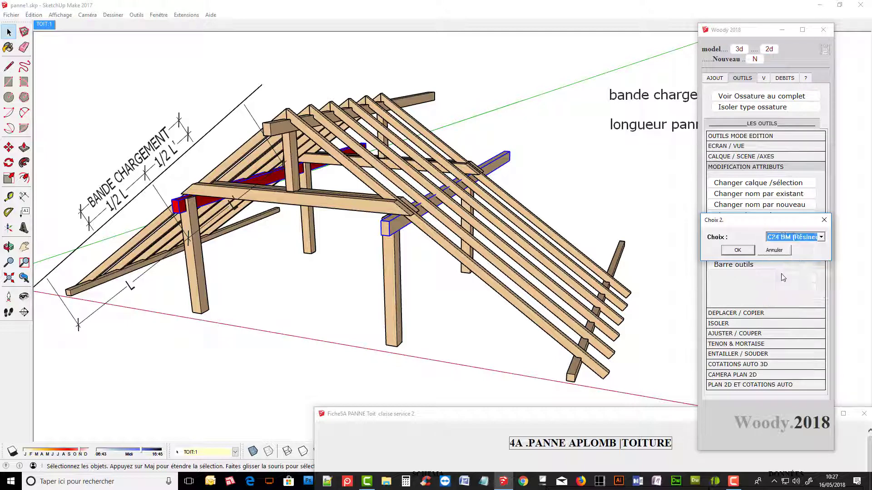
pyautogui.click(743, 252)
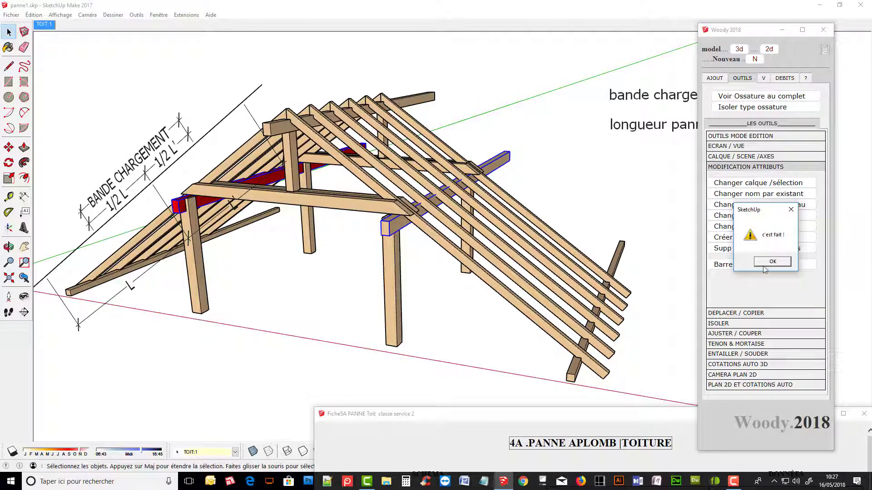
pyautogui.click(772, 262)
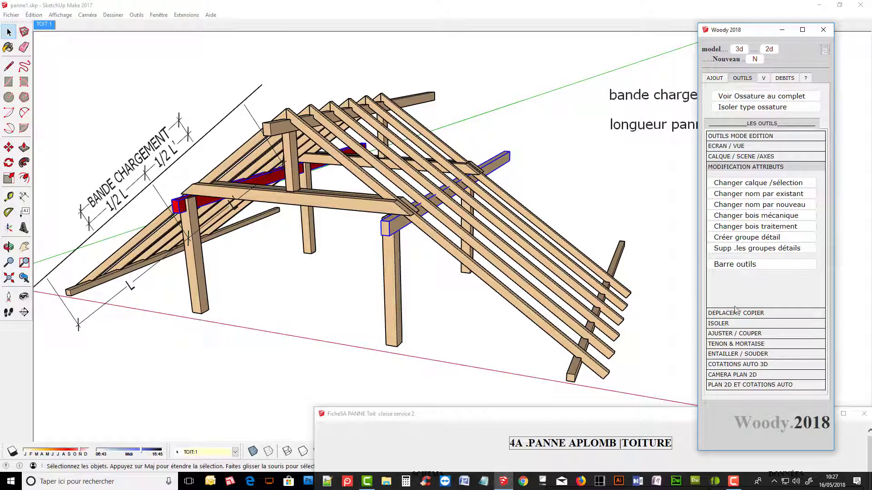
pyautogui.click(436, 321)
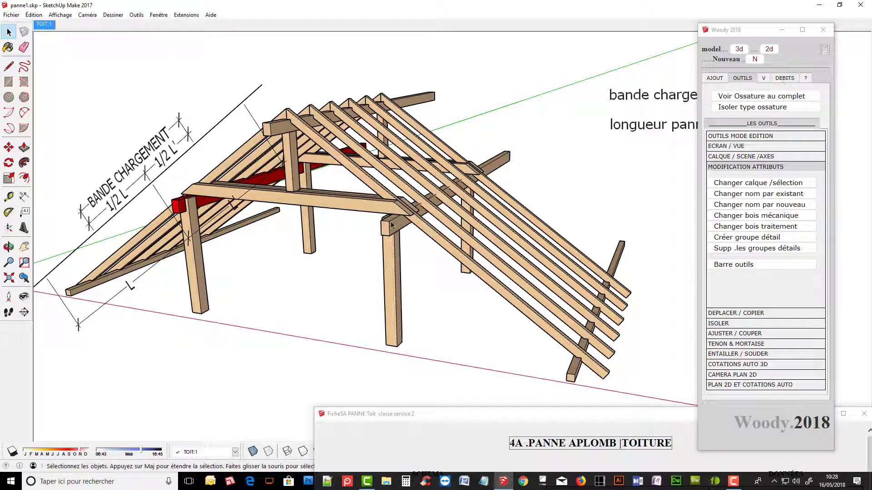
# Select the red purlin and isolate the purlins with Isoler Sélection.
pyautogui.click(183, 209)
pyautogui.click(723, 323)
pyautogui.click(750, 203)
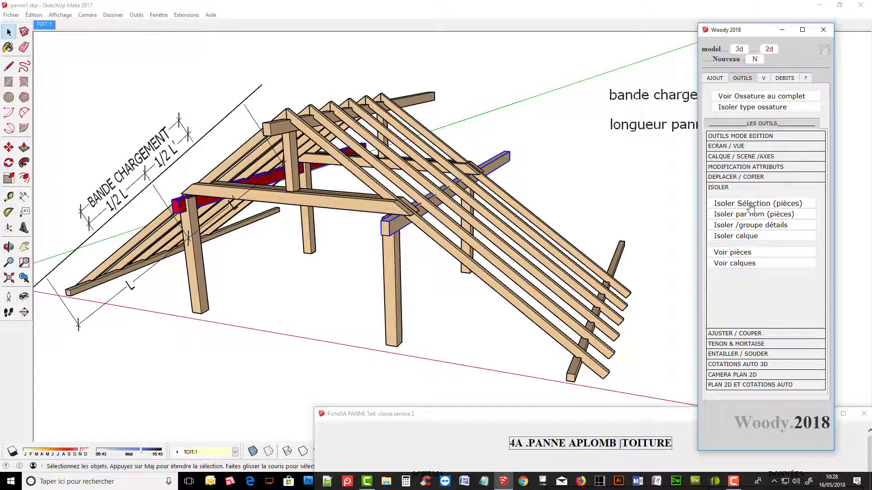
# Renumber the pieces (Oui, OK) and generate the TAILLES/ NOM cutting sheet.
pyautogui.click(784, 81)
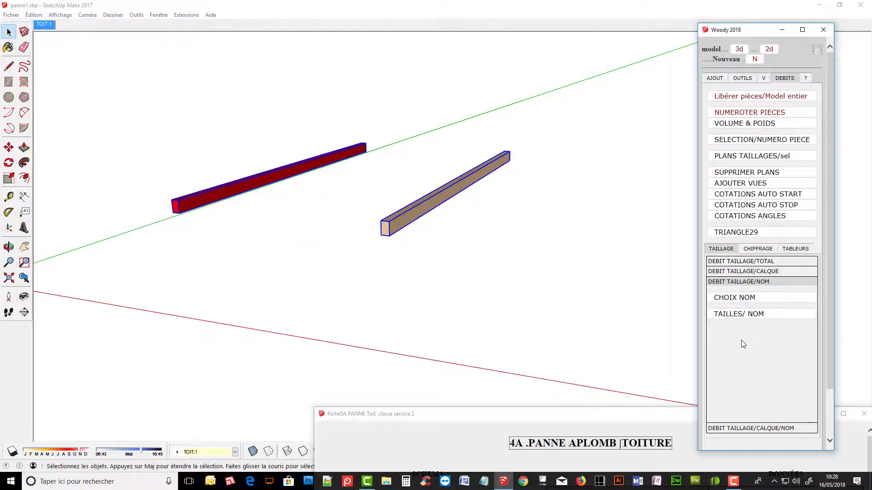
pyautogui.click(771, 113)
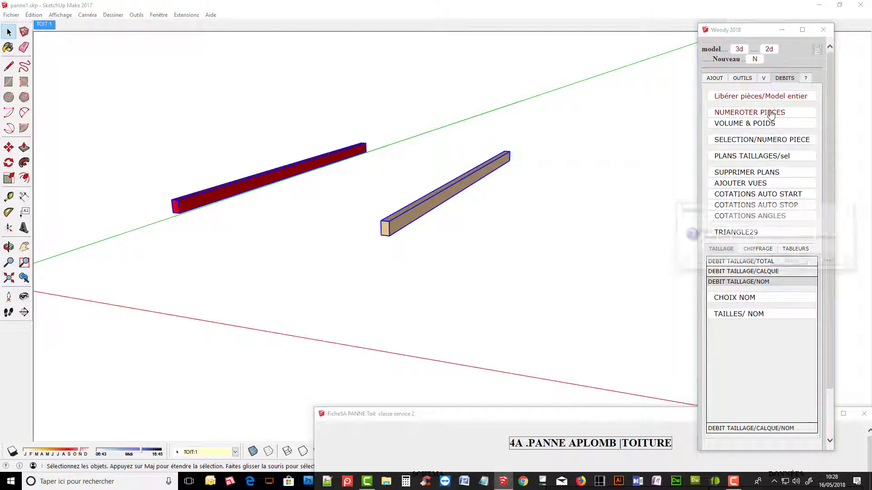
pyautogui.click(790, 263)
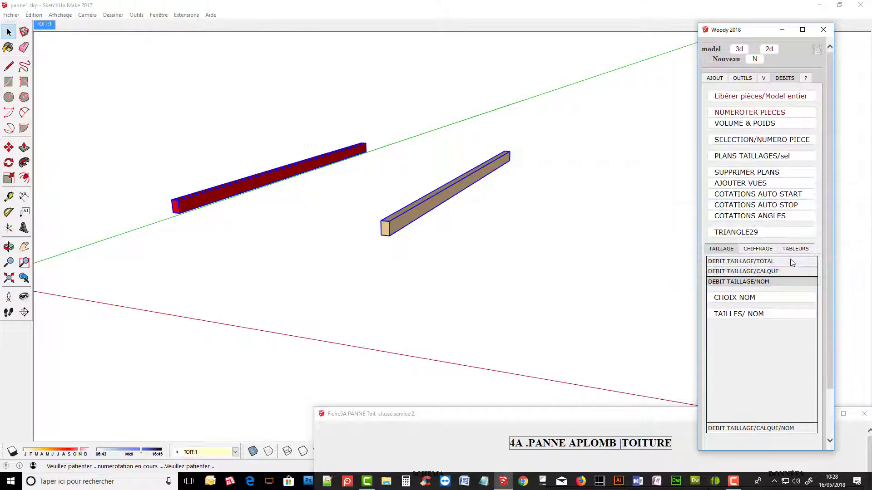
pyautogui.click(816, 262)
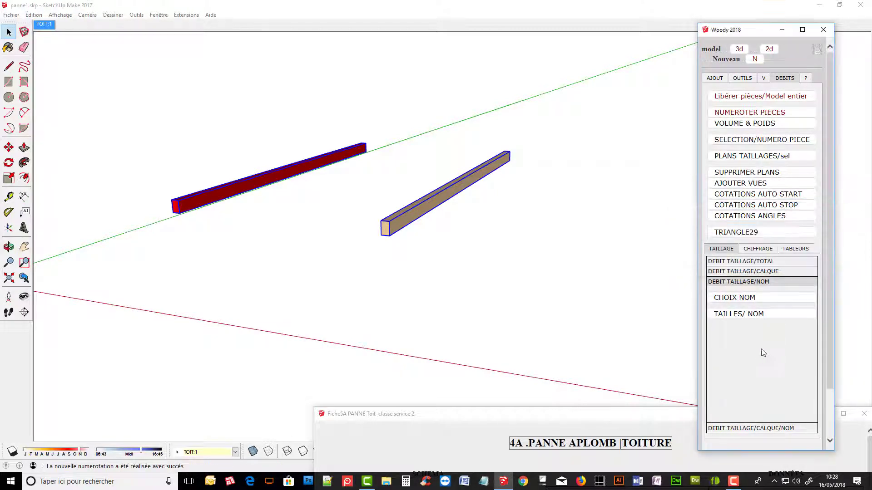
pyautogui.click(746, 319)
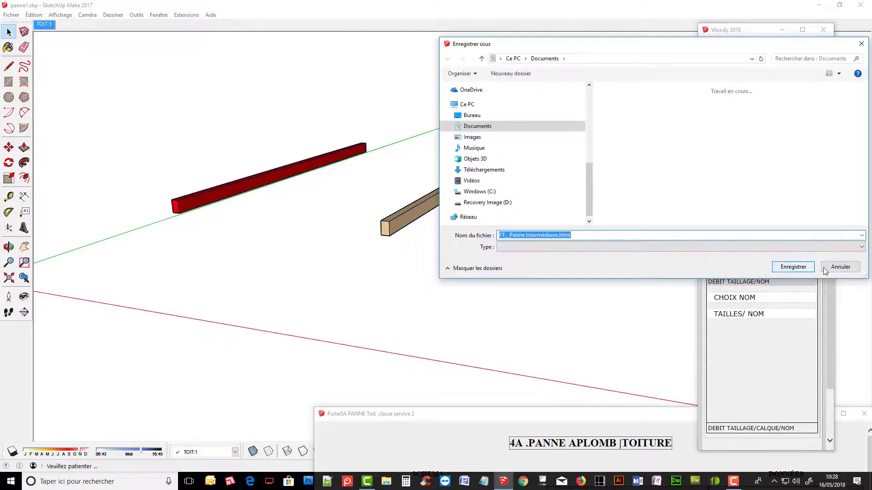
# Save the cutting sheet, confirm two C24 BM purlins at 0.140 × 0.230 × 7.000 m, and close it.
pyautogui.click(825, 271)
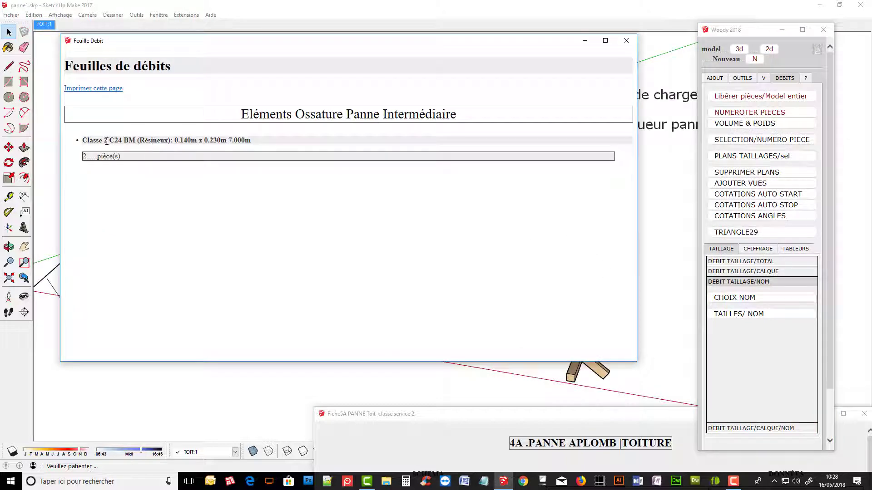
pyautogui.moveTo(107, 141); pyautogui.dragTo(163, 142)
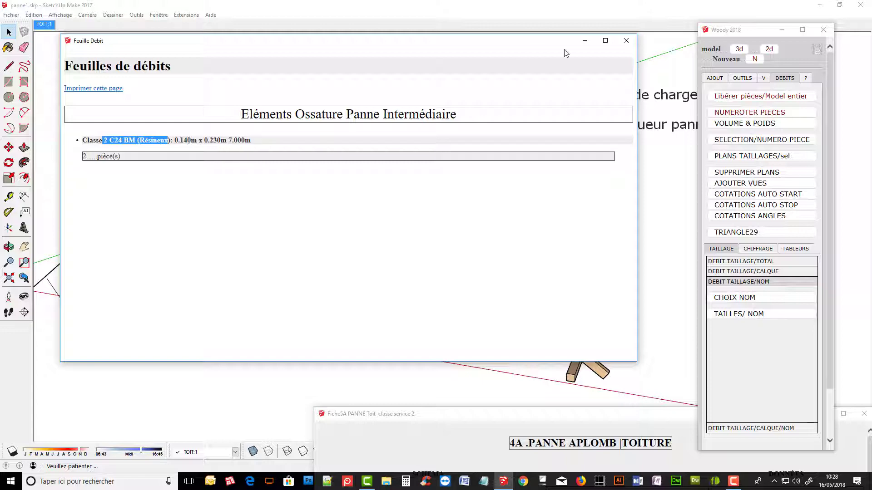
pyautogui.click(626, 40)
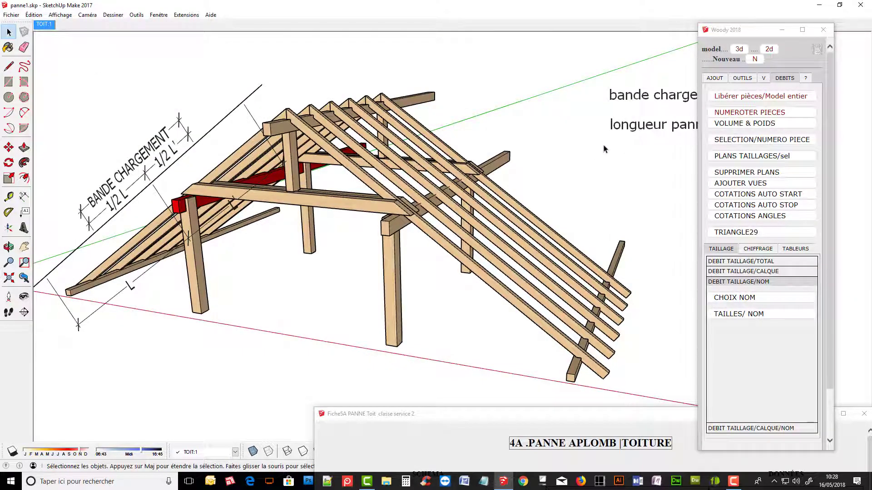
# Check one purlin's volume and weight with VOLUME & POIDS: 0.23 m³ and 94.67 daN.
pyautogui.click(750, 127)
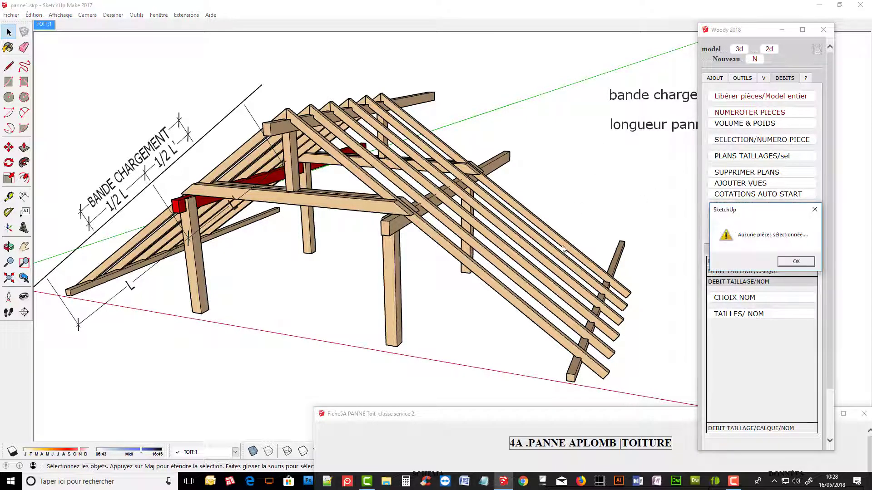
pyautogui.click(793, 262)
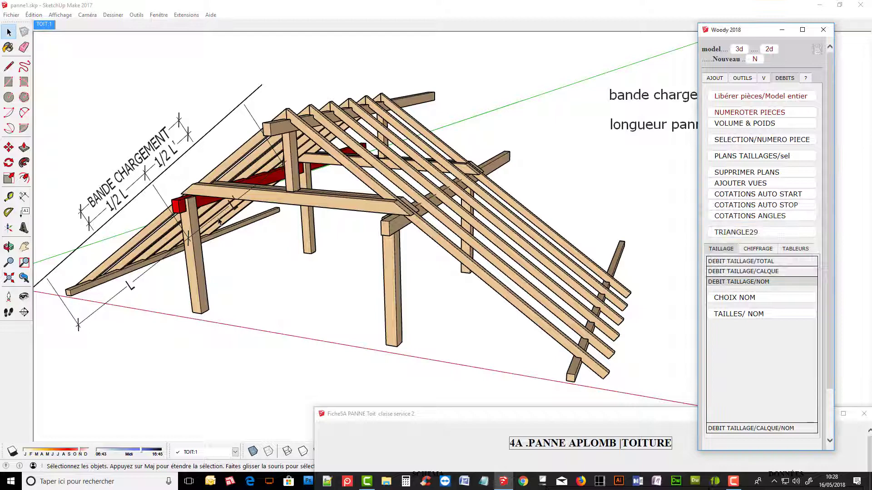
pyautogui.click(403, 229)
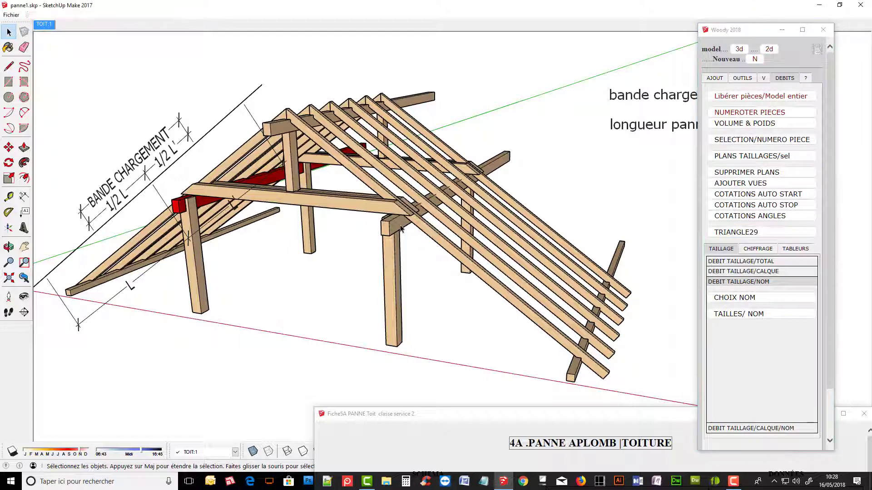
pyautogui.click(729, 128)
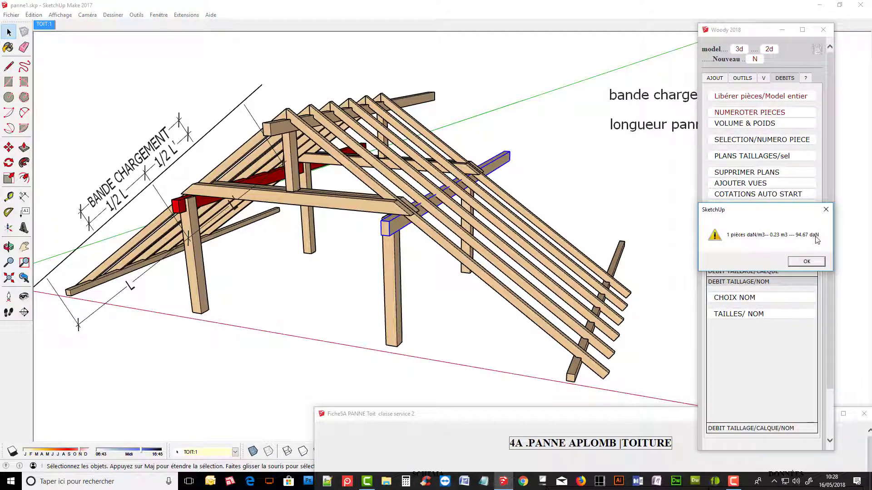
pyautogui.click(806, 262)
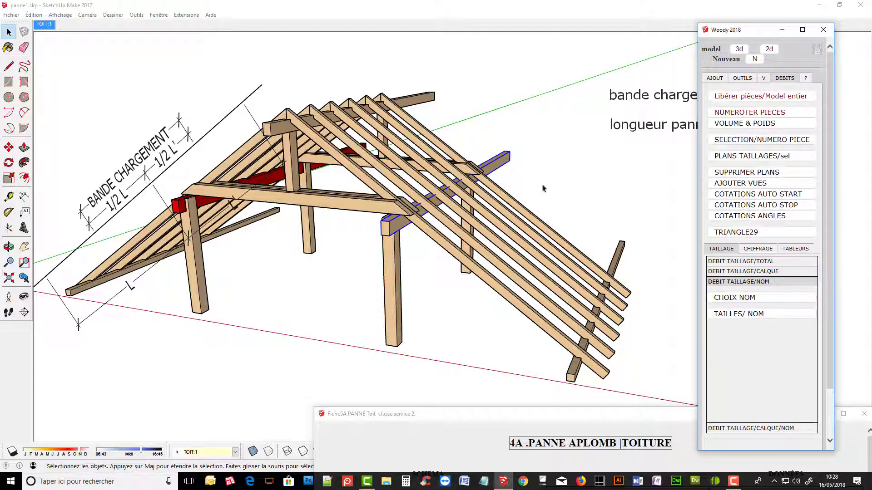
# Zoom out and bring the Fiche5A purlin calculation sheet back into full view.
pyautogui.scroll(-2, 499, 234)
pyautogui.scroll(-1, 501, 224)
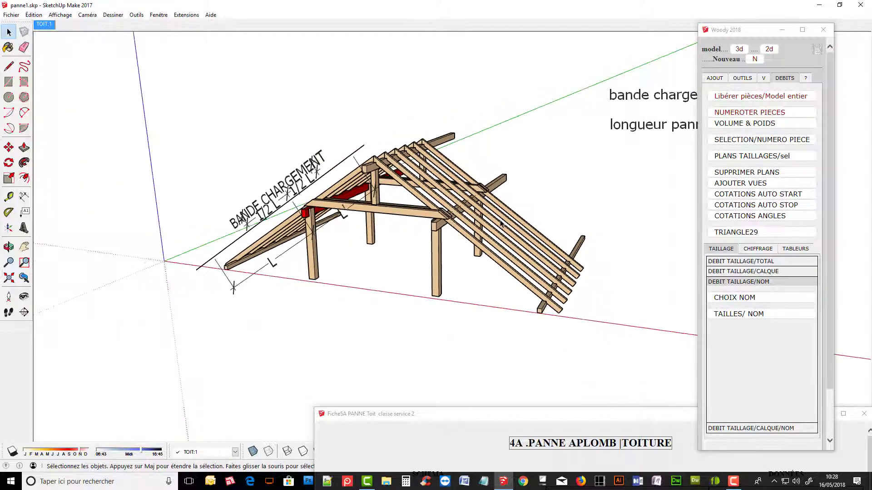
pyautogui.moveTo(536, 412); pyautogui.dragTo(370, 40)
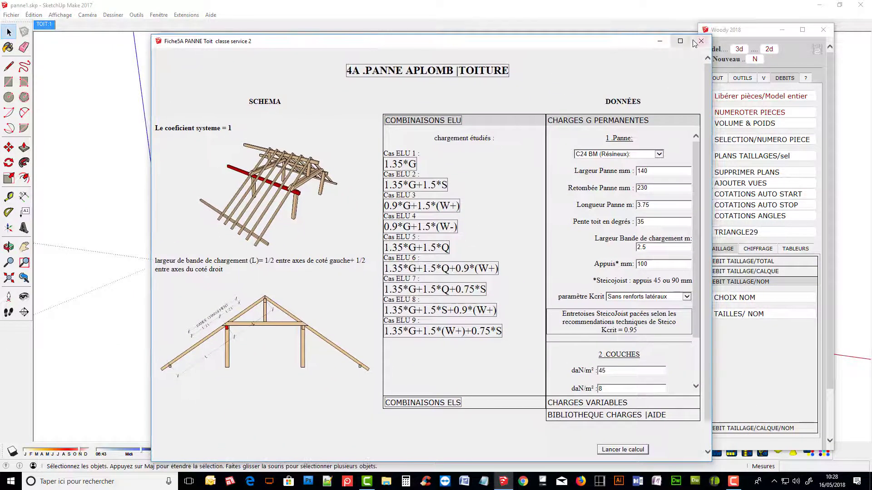
# Run the Eurocode 5 purlin calculation and scroll down through the résultat window.
pyautogui.click(624, 452)
pyautogui.scroll(-5, 272, 254)
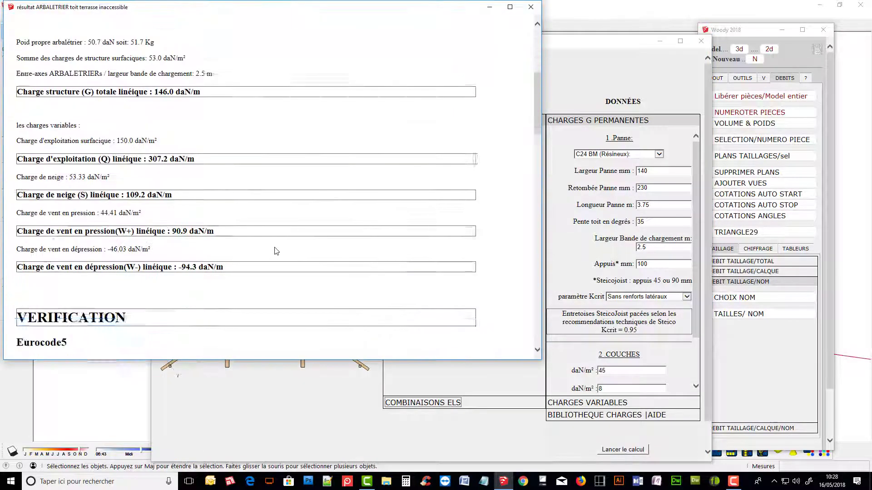
pyautogui.scroll(-4, 274, 249)
pyautogui.scroll(-3, 276, 251)
pyautogui.scroll(-3, 276, 250)
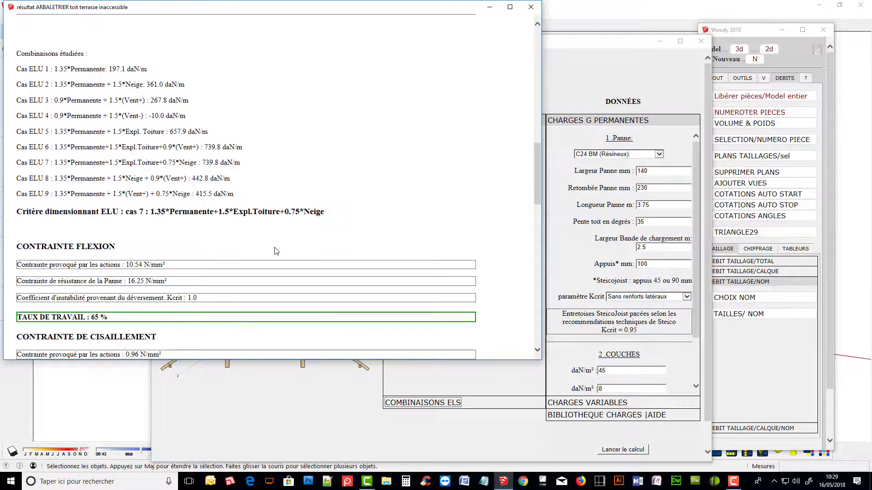
pyautogui.scroll(-2, 276, 251)
pyautogui.scroll(-2, 276, 251)
pyautogui.scroll(-2, 276, 250)
pyautogui.scroll(-4, 277, 251)
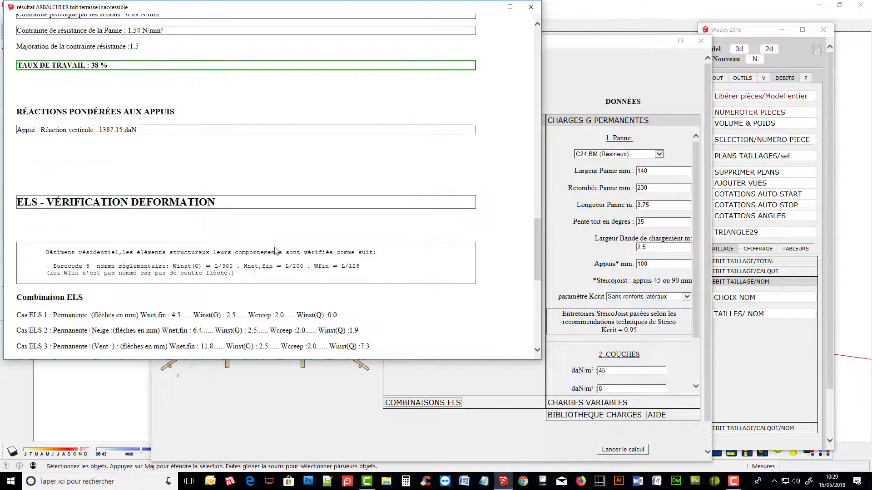
pyautogui.scroll(-2, 276, 250)
# Reach the deformation checks and open a print preview of the three-page calculation note.
pyautogui.scroll(-2, 276, 250)
pyautogui.scroll(-1, 276, 250)
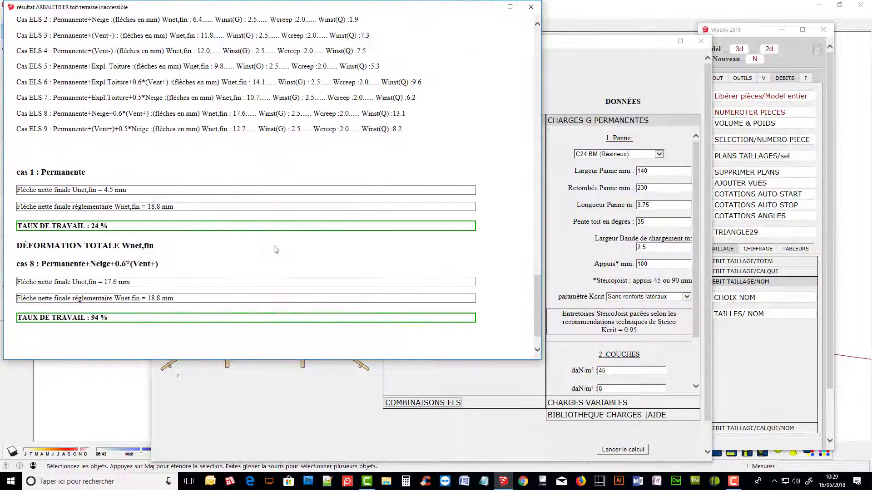
pyautogui.rightClick(325, 150)
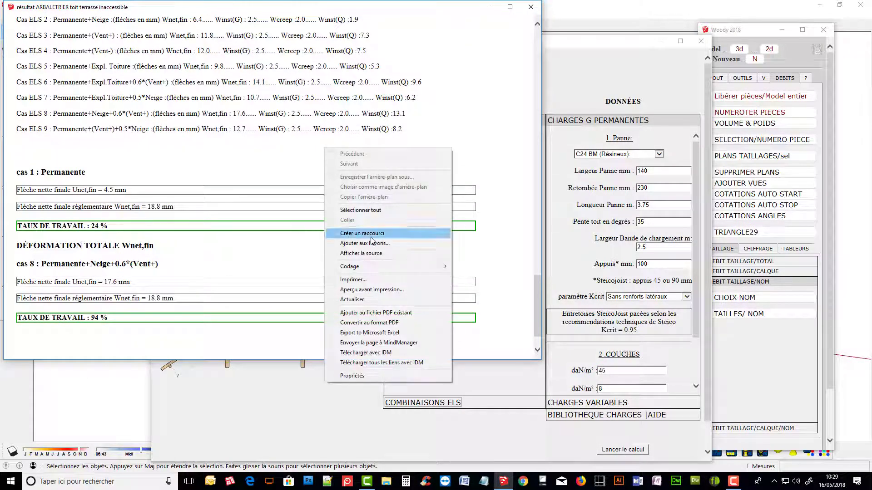
pyautogui.click(375, 289)
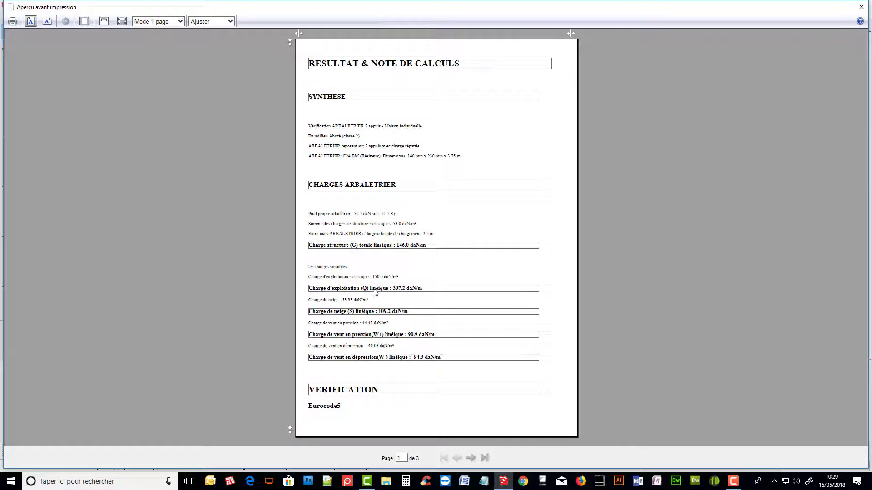
pyautogui.click(471, 461)
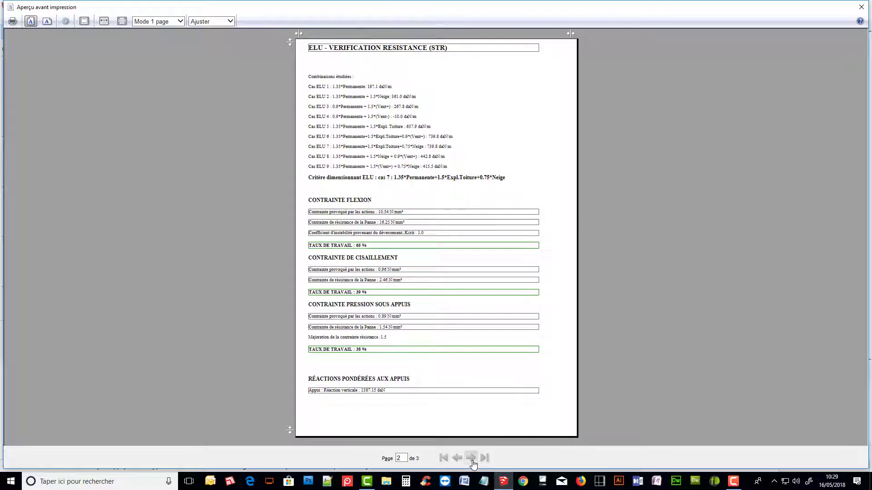
pyautogui.click(472, 461)
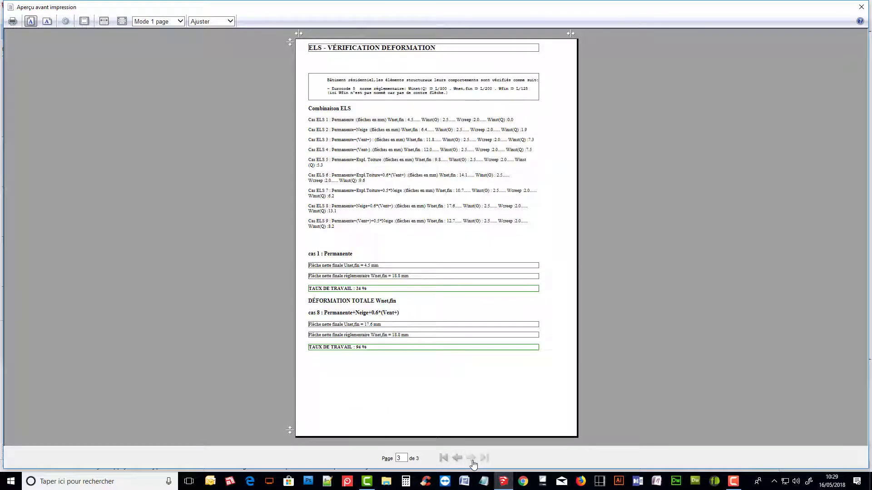
pyautogui.click(458, 460)
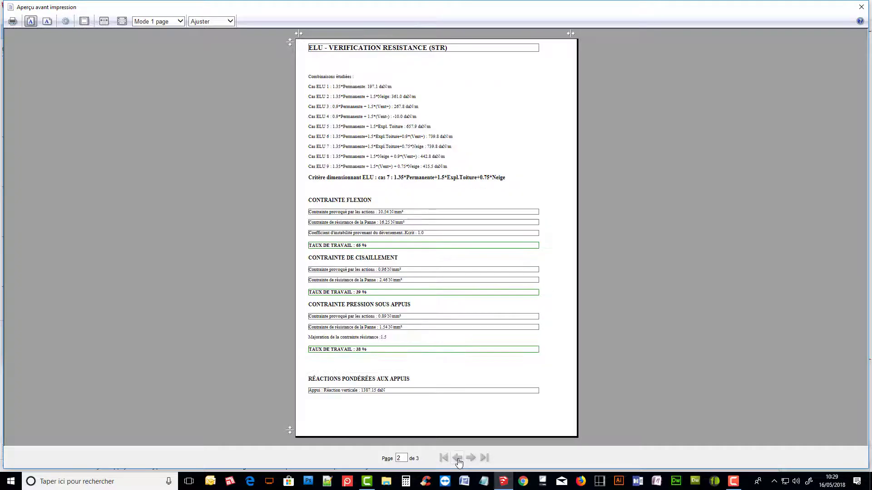
pyautogui.click(861, 7)
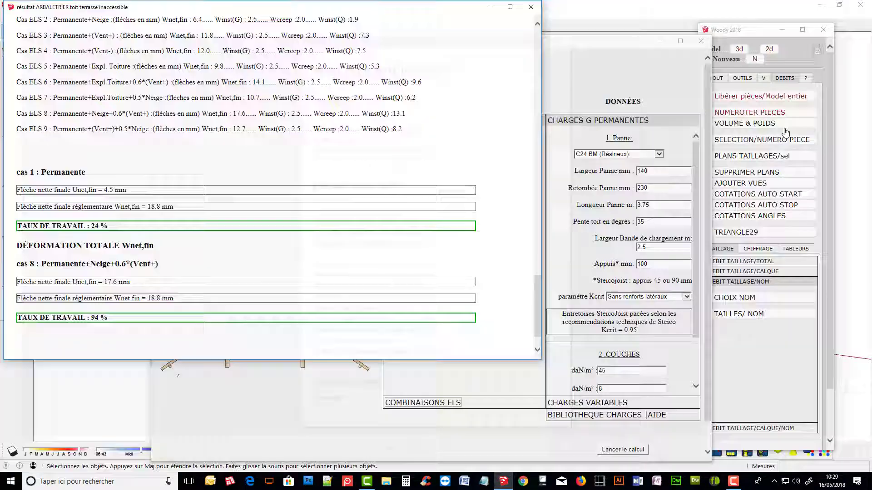
# Close the résultat ARBALETRIER window and the Fiche5A PANNE purlin calculation sheet.
pyautogui.click(530, 7)
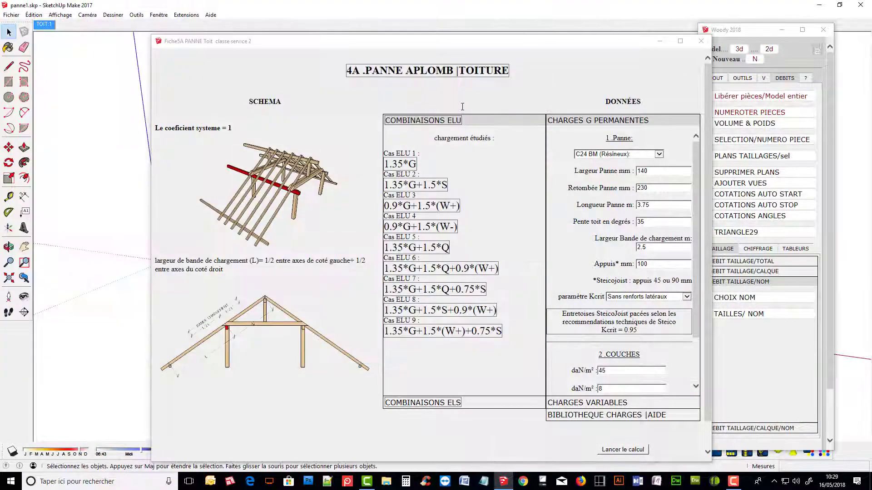
pyautogui.click(701, 41)
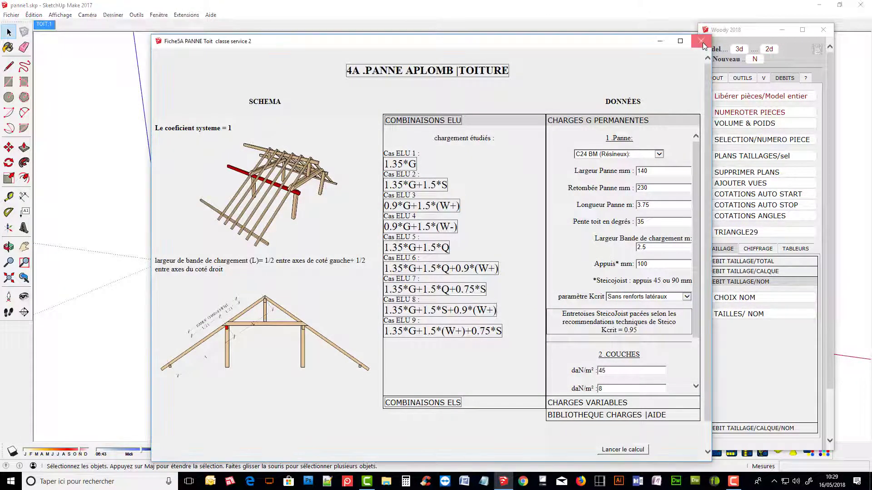